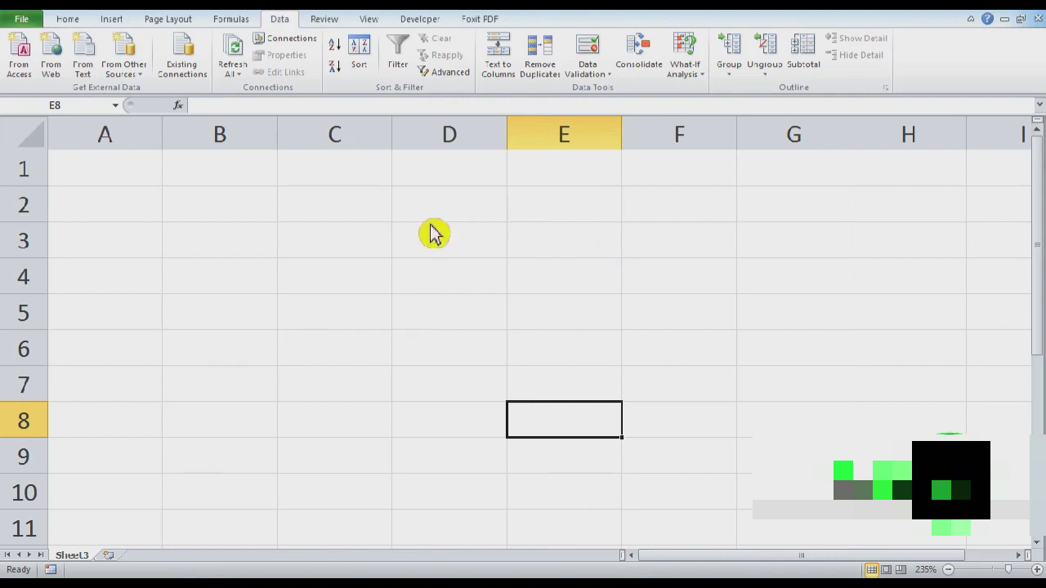
- Leave the blank Sheet3 workbook and open a File Explorer window at This PC
key(alt+Tab)
key(alt+Tab)
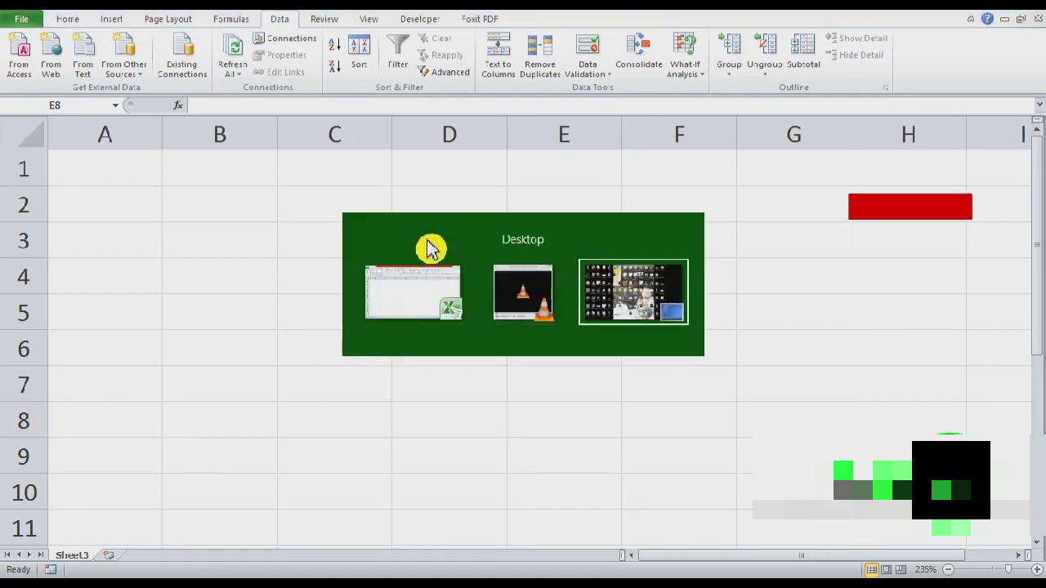
key(alt+Tab)
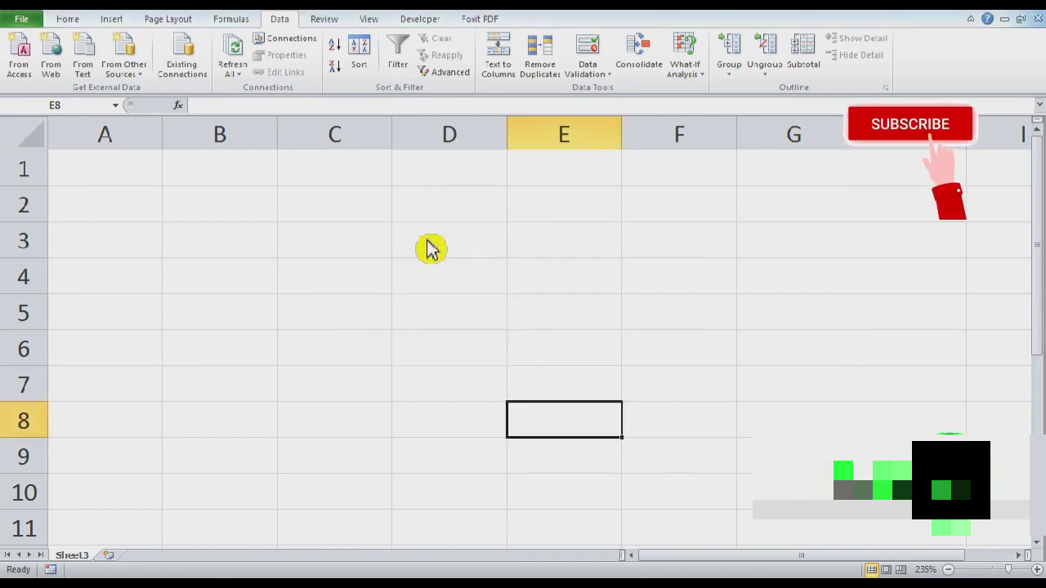
key(super+e)
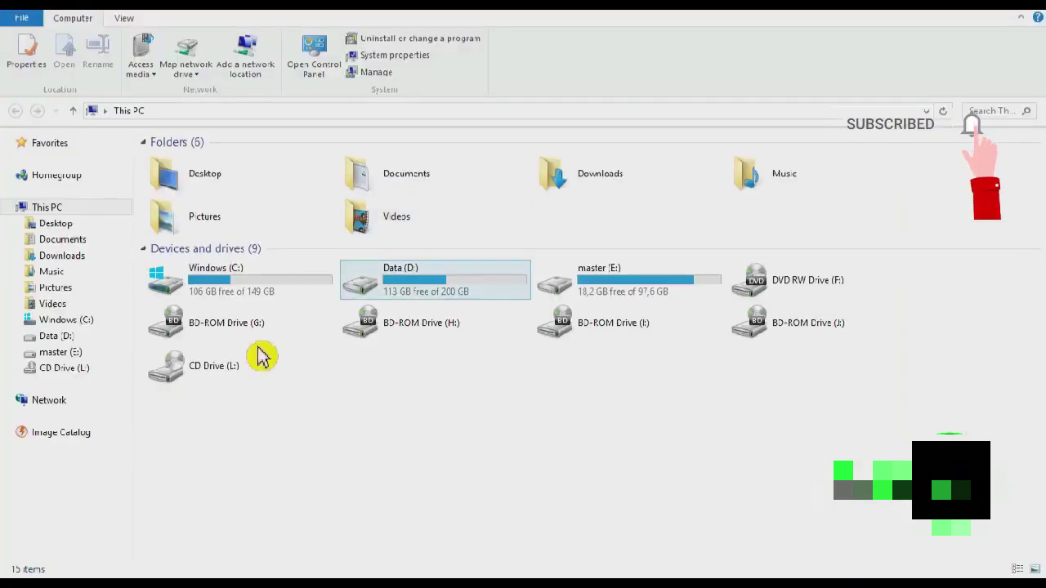
- Open D:\nokia, enlarge the icons to extra large, and select Tugas Aqidah.csv
double_click(455, 294)
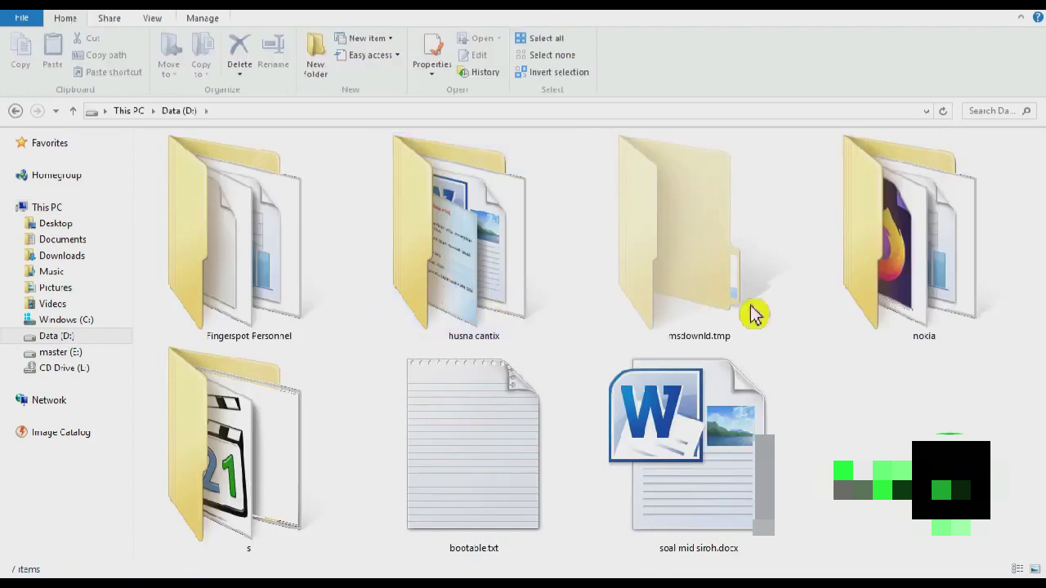
double_click(950, 276)
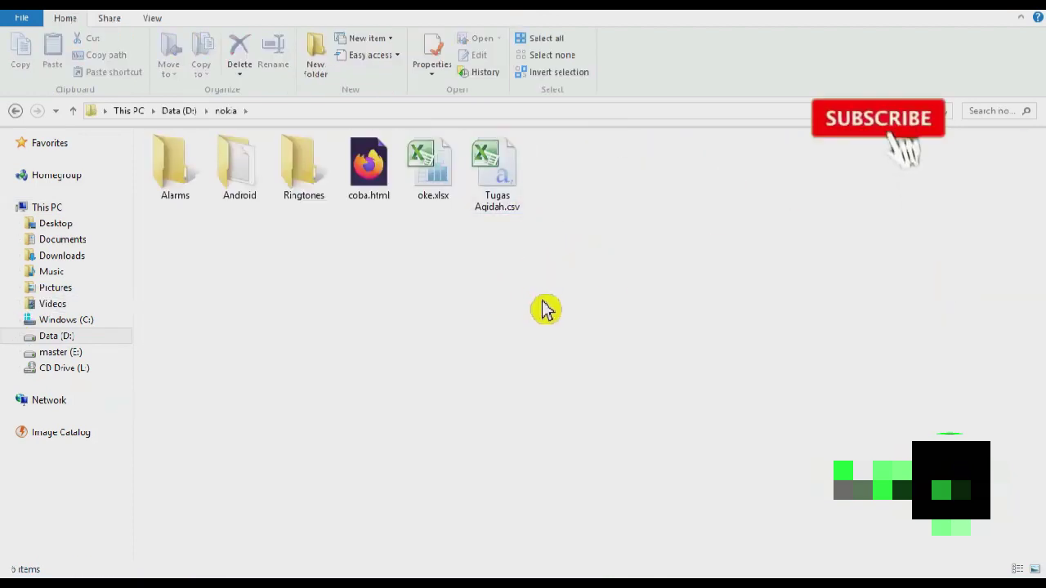
scroll(544, 306, up, 1)
scroll(543, 307, up, 2)
scroll(544, 307, up, 3)
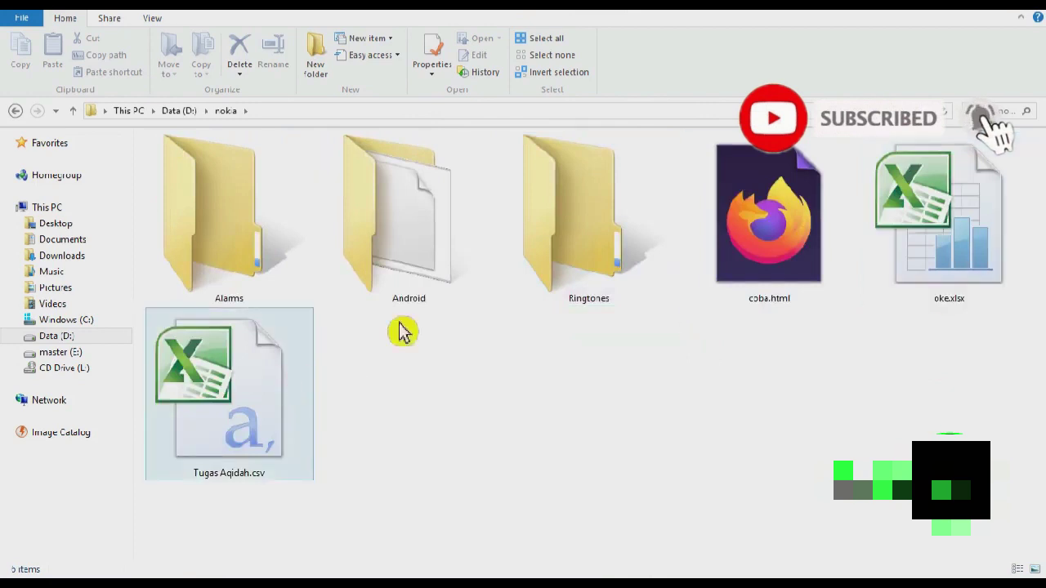
click(268, 472)
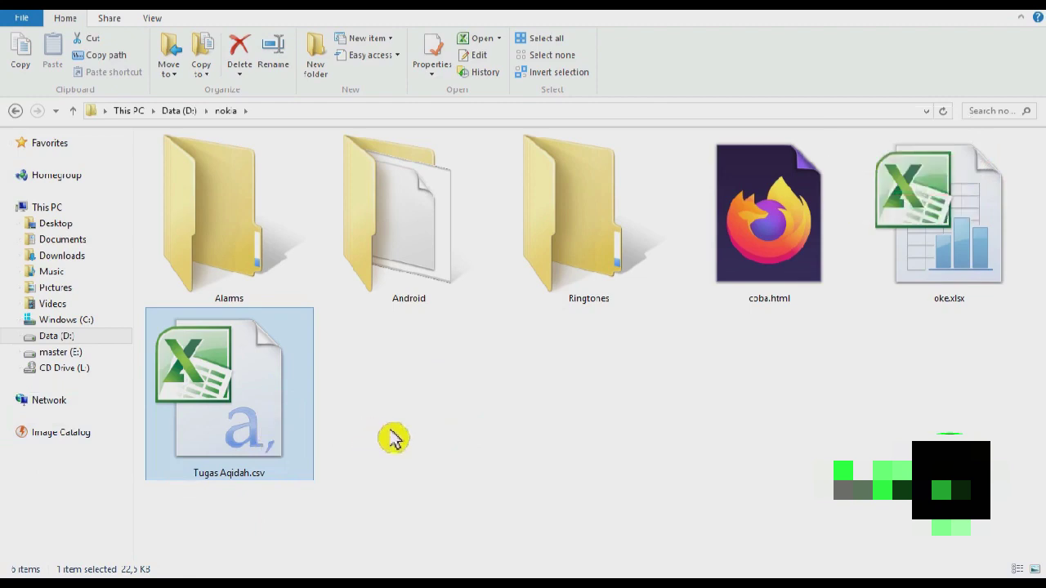
- Open Tugas Aqidah.csv in Excel and inspect a data cell and a timestamp cell
double_click(261, 411)
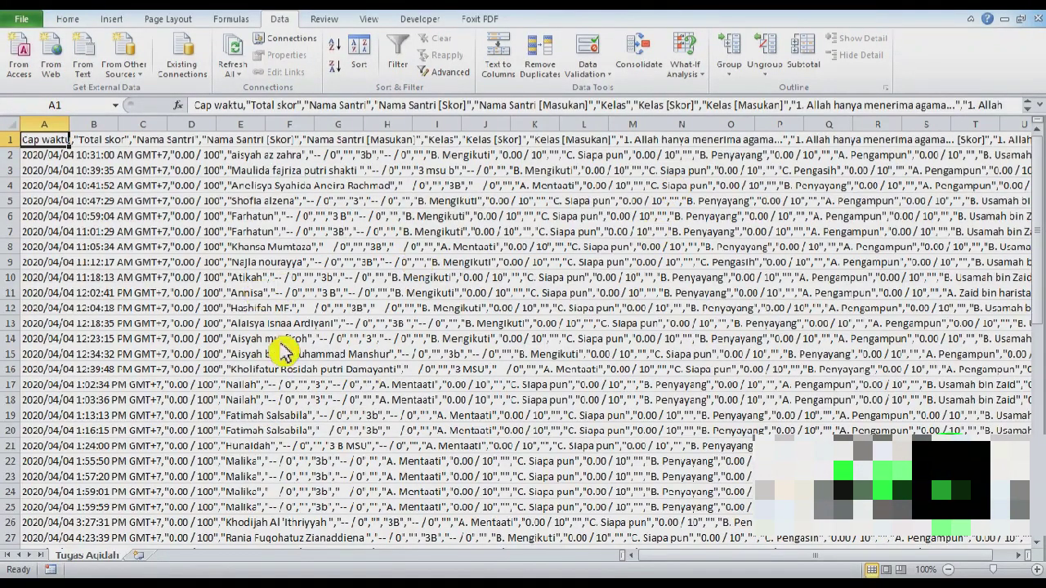
click(188, 235)
click(107, 170)
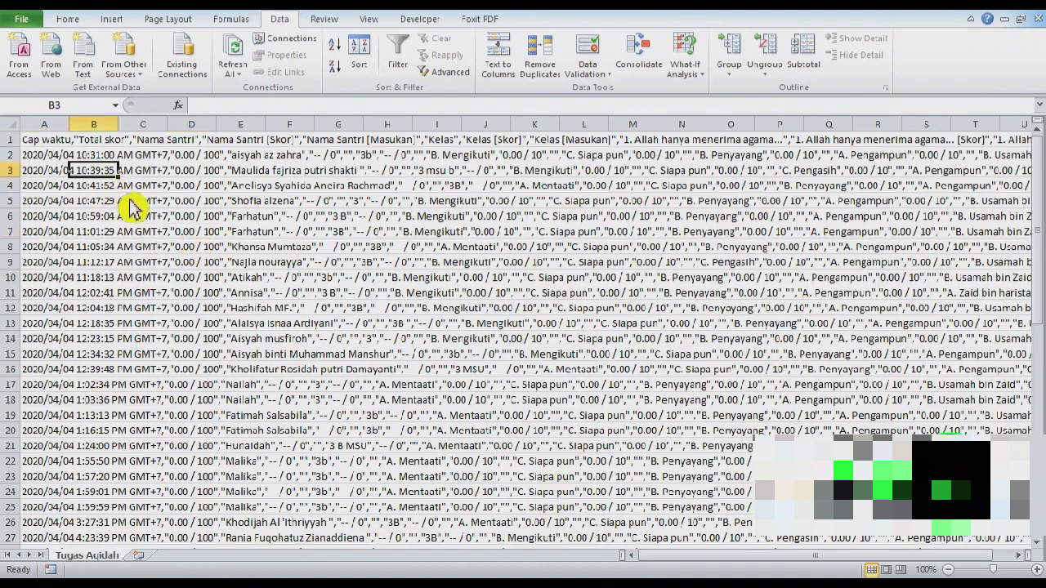
ctrl+scroll(171, 227, up, 4)
ctrl+scroll(178, 239, up, 4)
scroll(186, 251, up, 1)
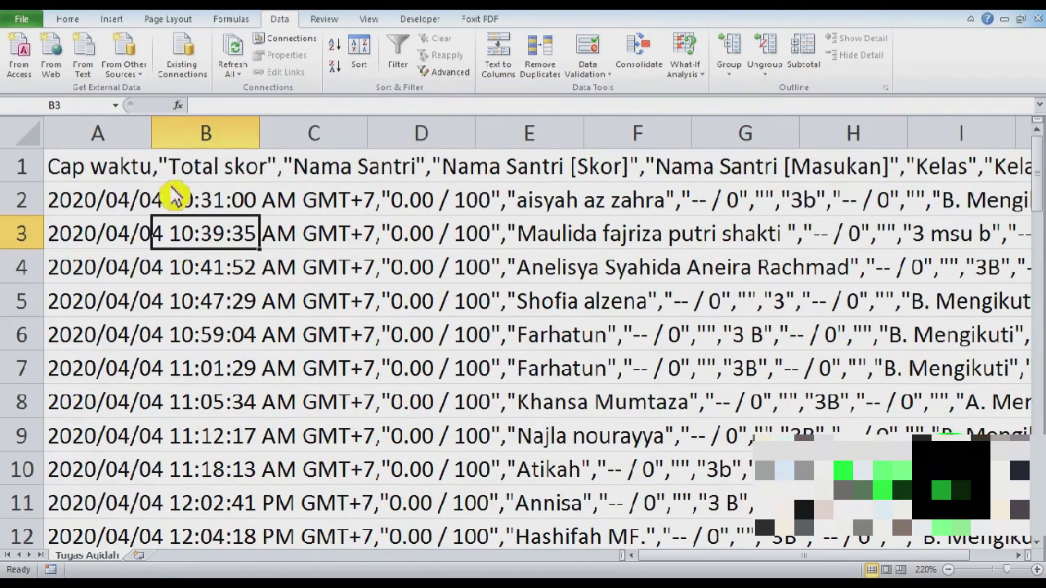
- Confirm the whole header text sits in A1 while B1, D1 and neighbouring cells are empty
click(96, 180)
click(302, 204)
click(297, 278)
click(233, 271)
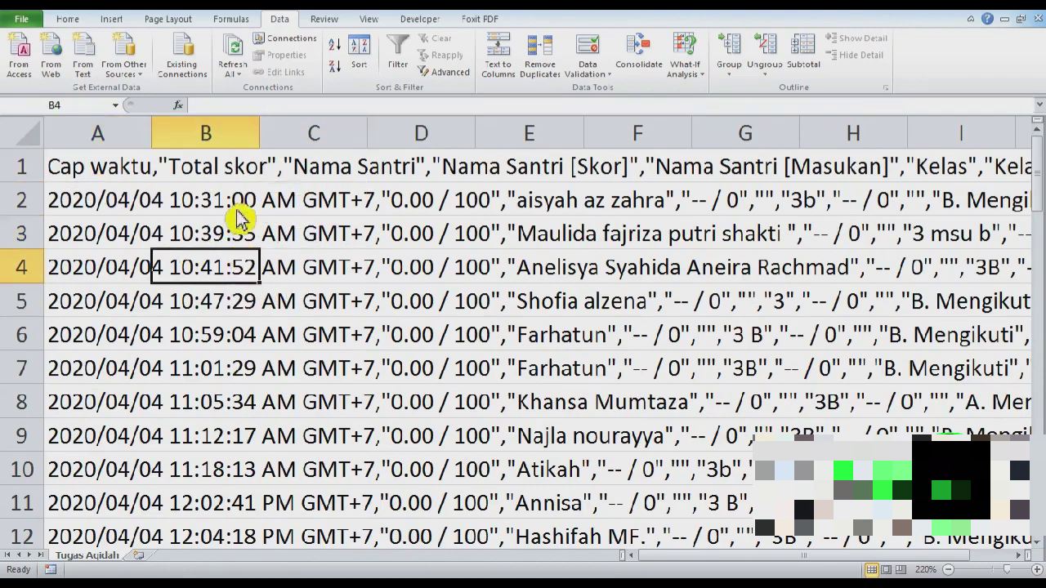
click(233, 183)
click(332, 184)
click(219, 205)
click(126, 179)
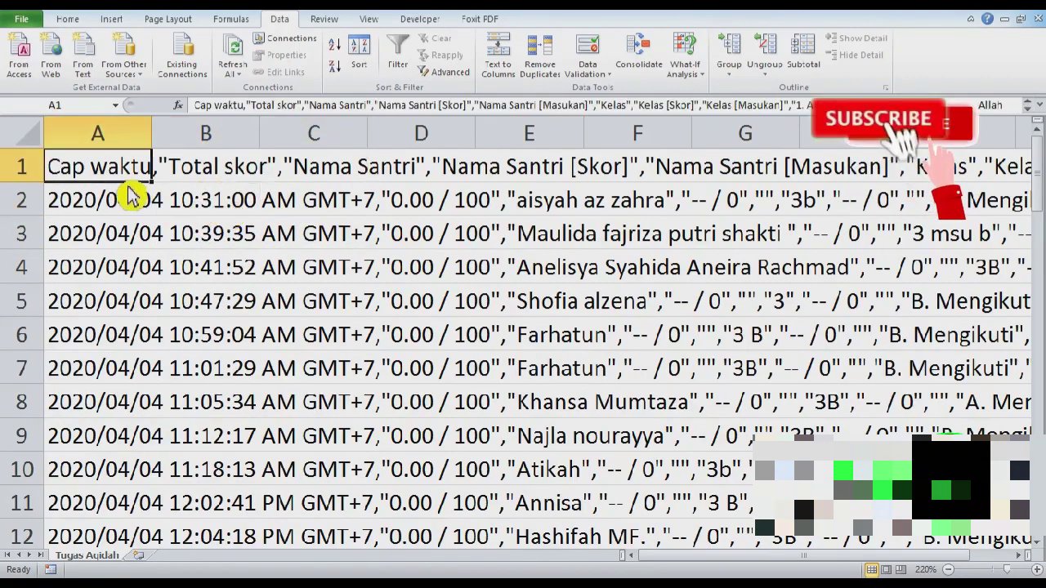
click(194, 180)
click(130, 181)
click(413, 182)
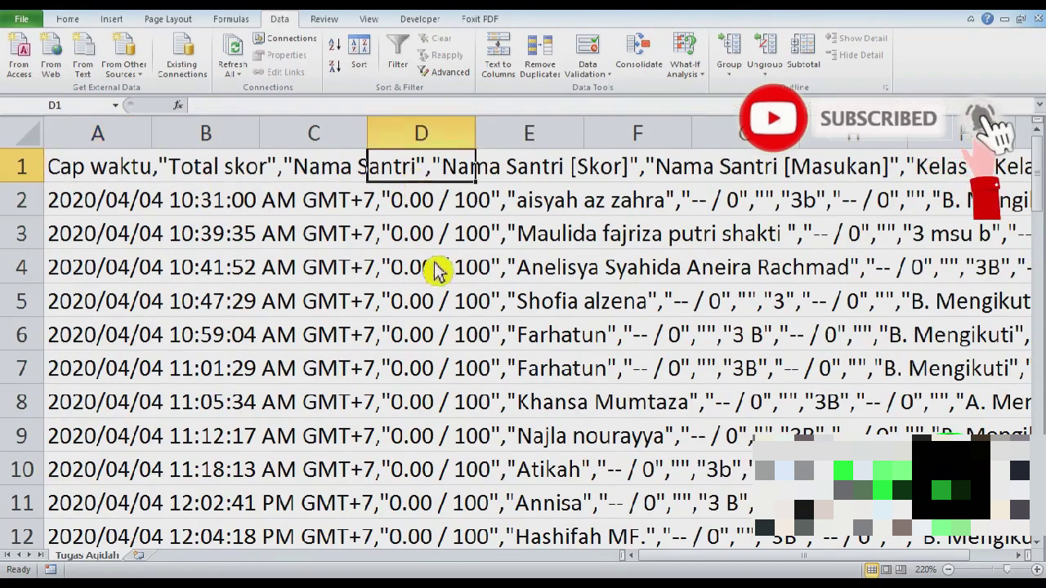
- Scroll across the data to inspect far-right cells, then return to the empty Sheet3
scroll(439, 285, down, 4)
scroll(441, 292, down, 8)
scroll(439, 290, down, 8)
scroll(439, 290, up, 5)
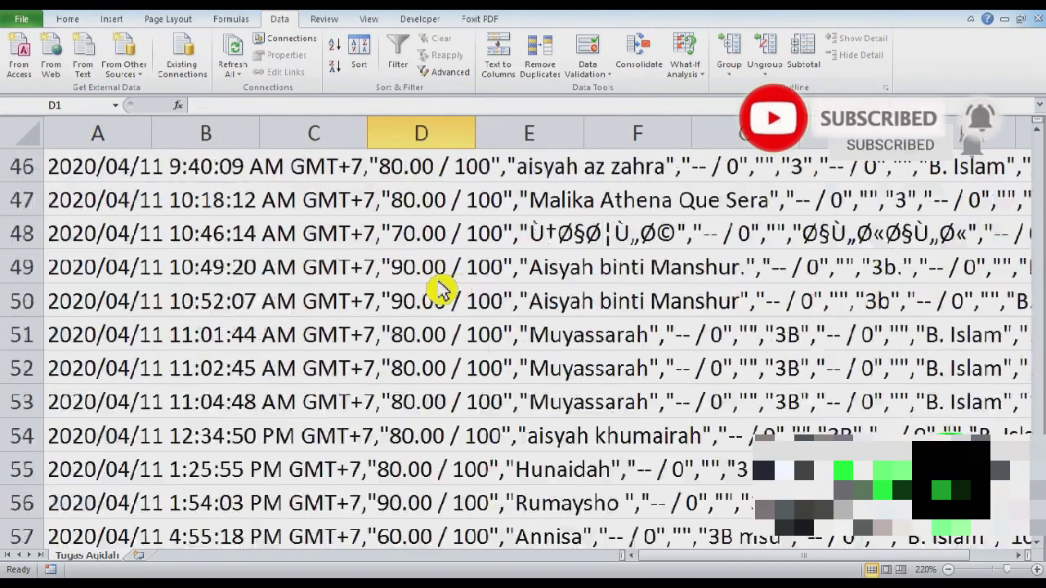
scroll(439, 290, up, 8)
scroll(441, 291, up, 7)
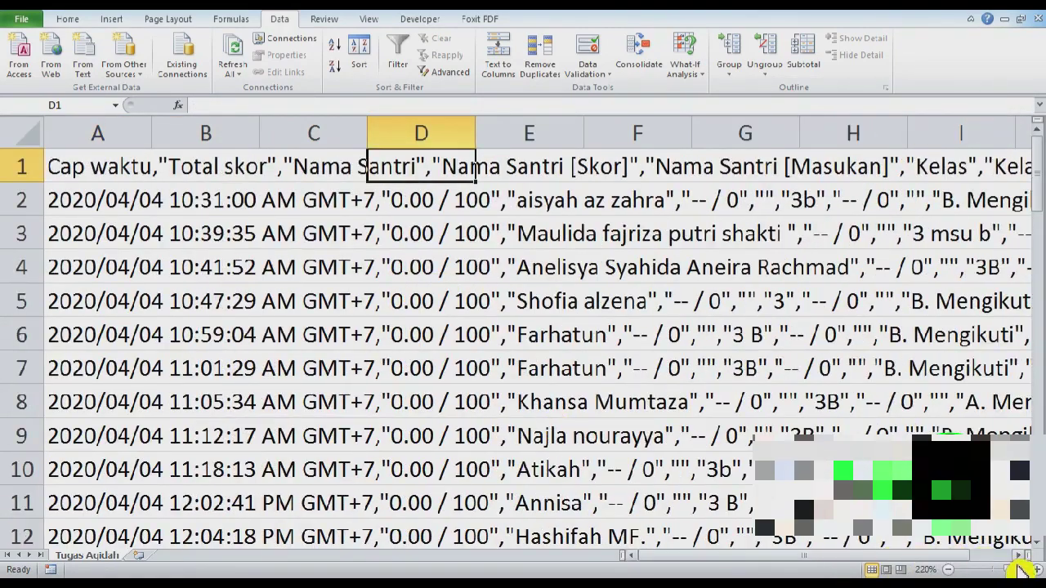
scroll(1041, 570, right, 2)
scroll(1041, 570, right, 2)
scroll(1040, 570, right, 2)
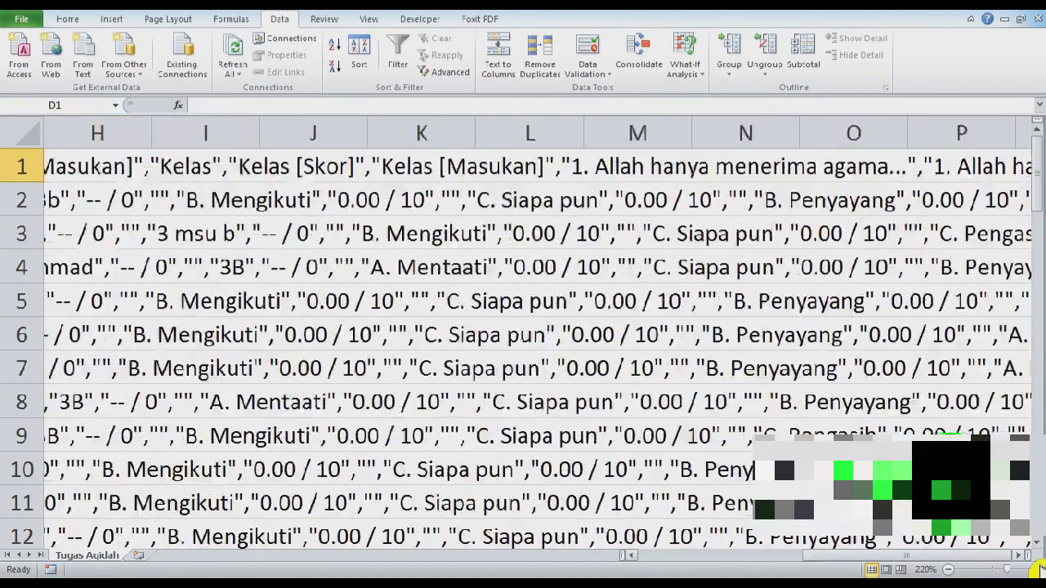
scroll(1041, 570, right, 2)
scroll(1041, 569, right, 3)
scroll(1041, 570, right, 1)
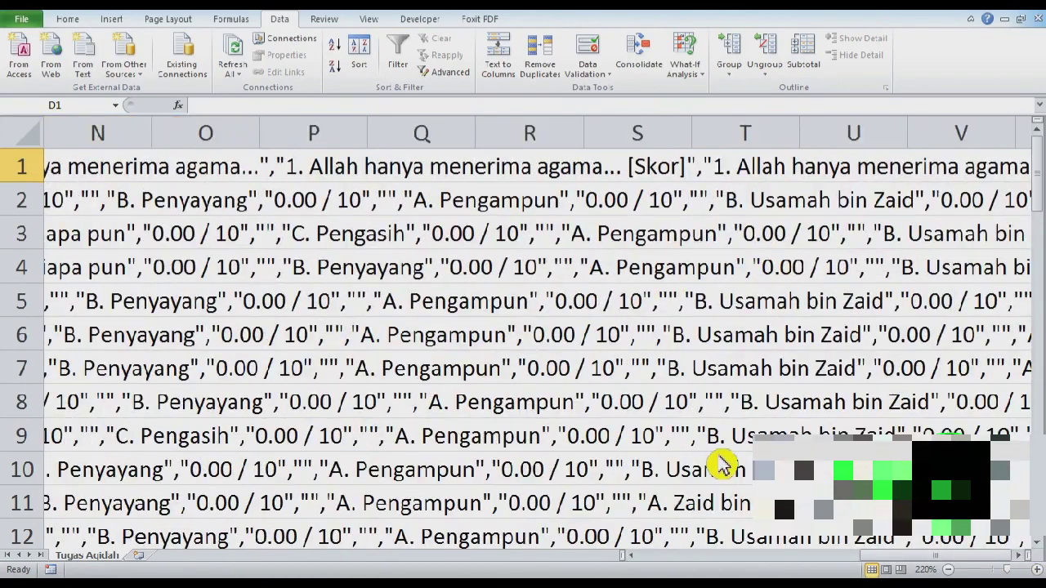
click(606, 308)
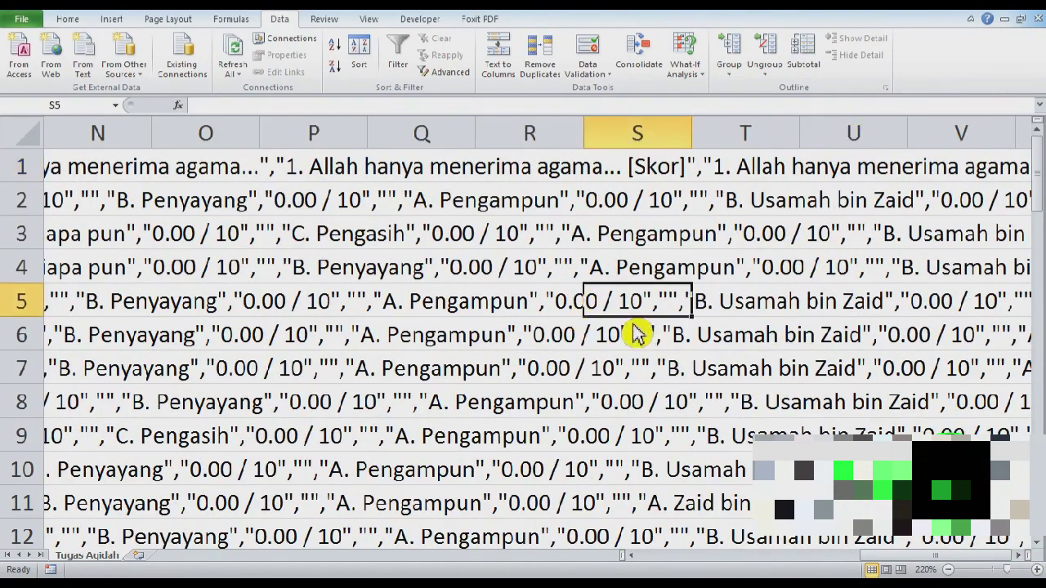
click(560, 382)
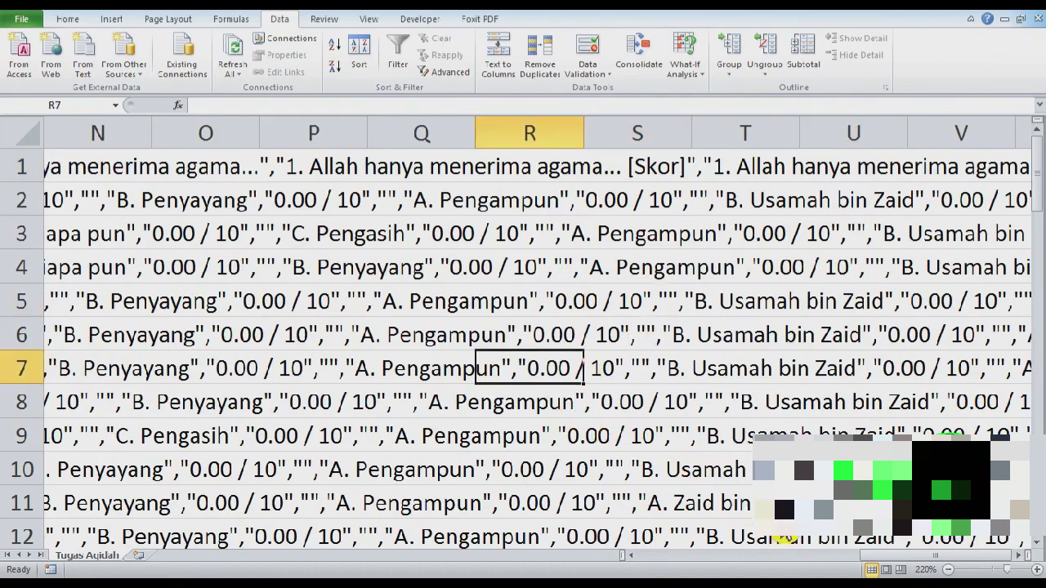
drag(895, 567, 626, 567)
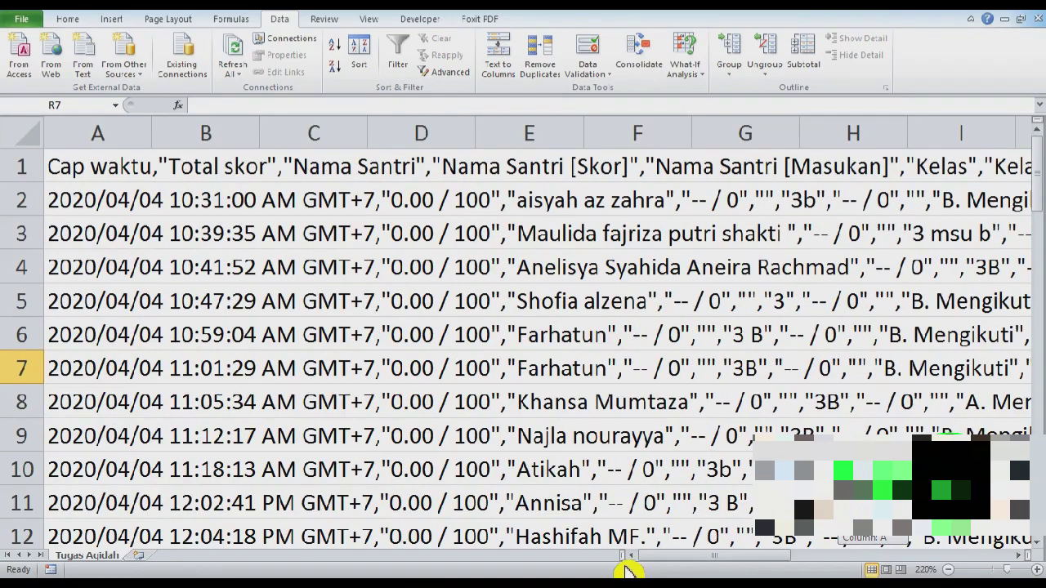
click(546, 315)
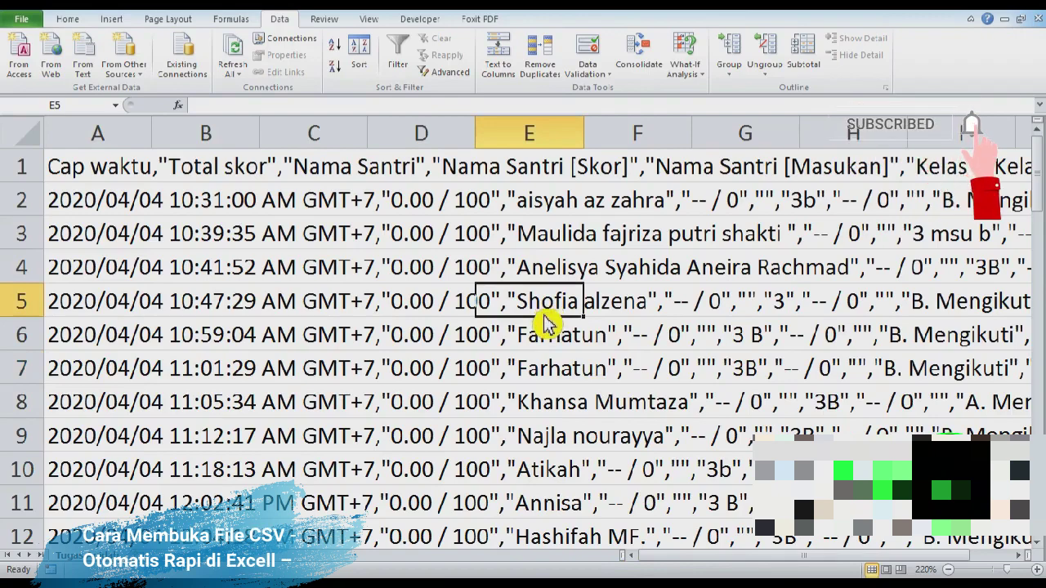
scroll(554, 328, down, 4)
scroll(553, 331, down, 2)
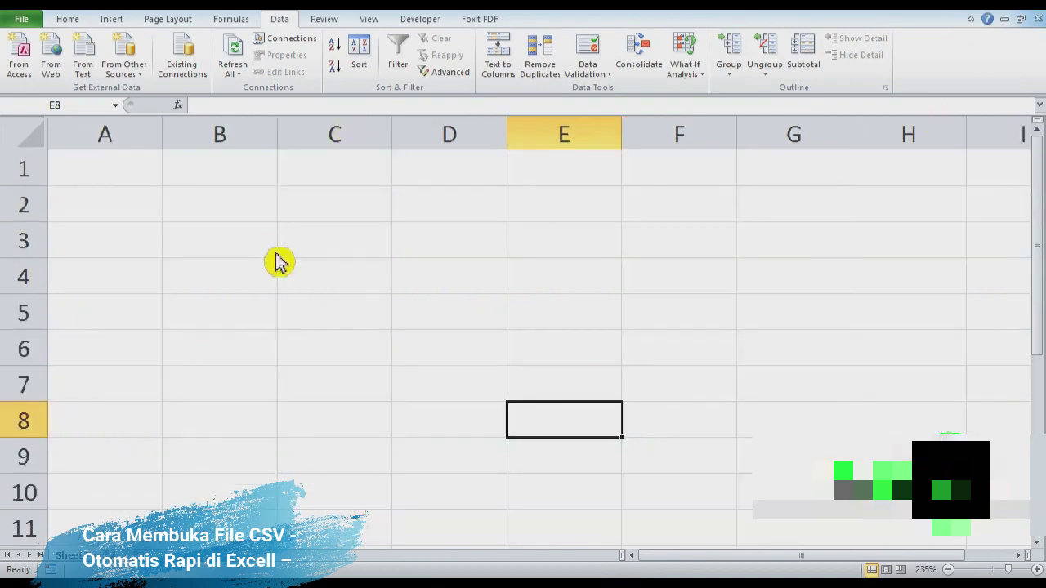
- Pick cell B4 on Sheet3 and launch the Data tab's From Text import
click(276, 254)
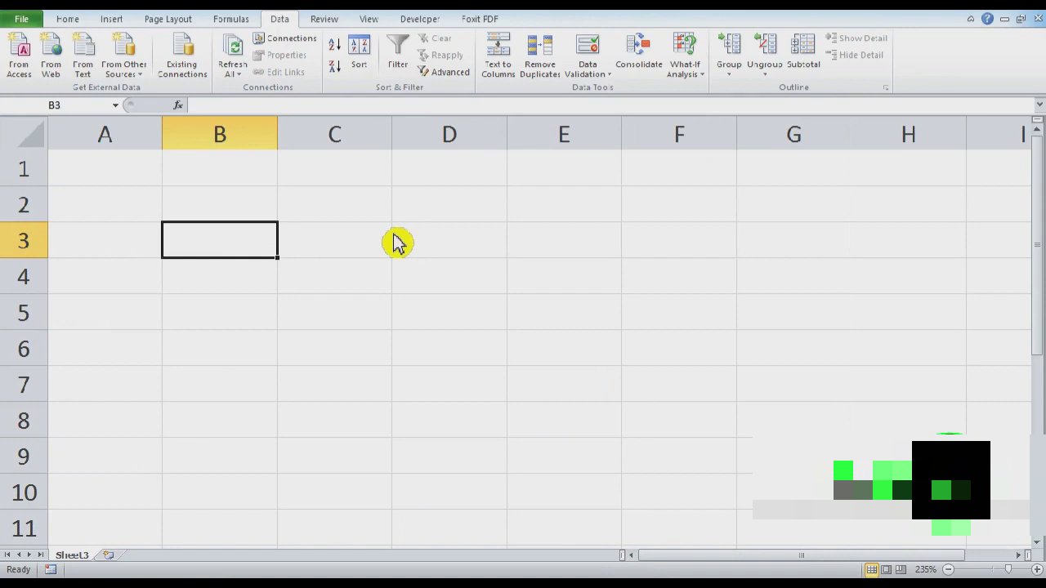
click(220, 398)
click(577, 253)
click(243, 281)
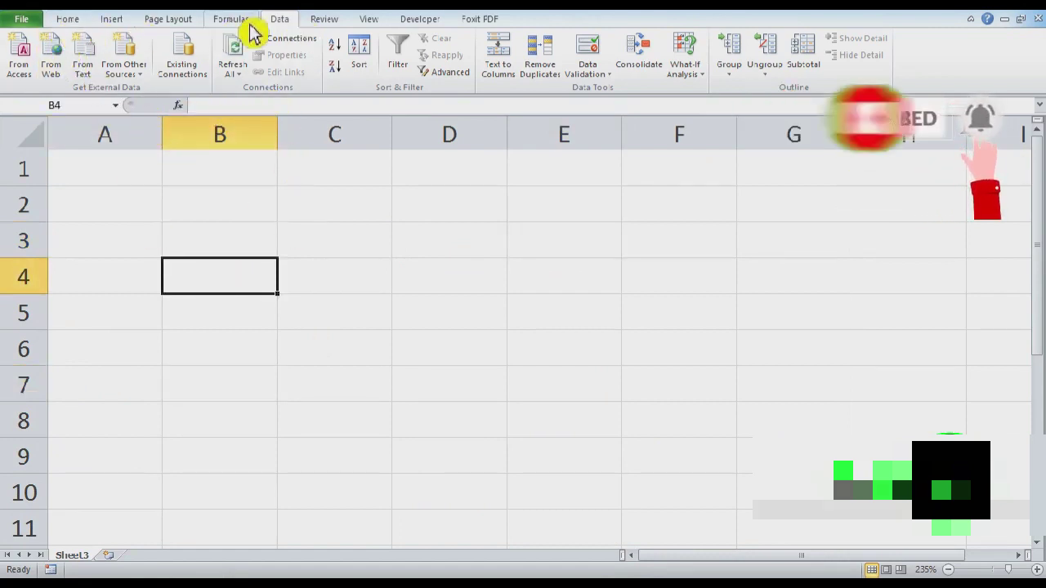
scroll(253, 33, up, 1)
scroll(300, 40, down, 1)
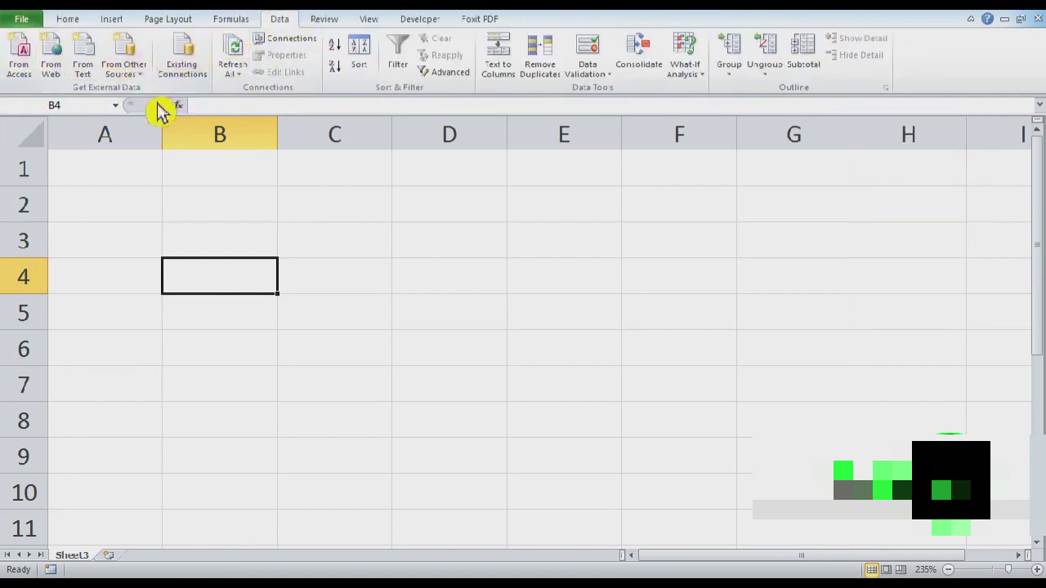
click(83, 69)
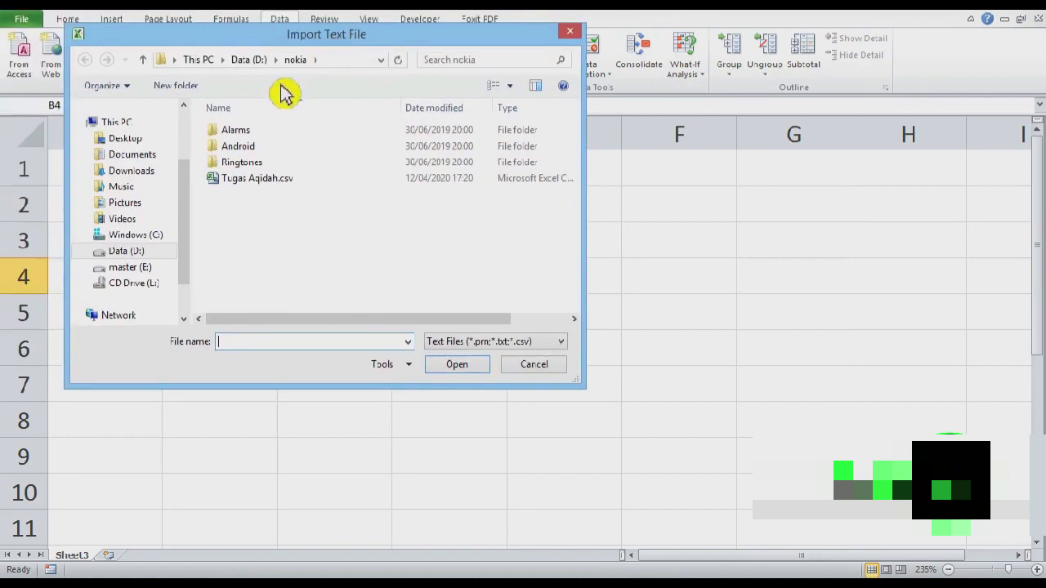
- Browse to D:\nokia and open Tugas Aqidah.csv in the Text Import Wizard
scroll(188, 188, down, 1)
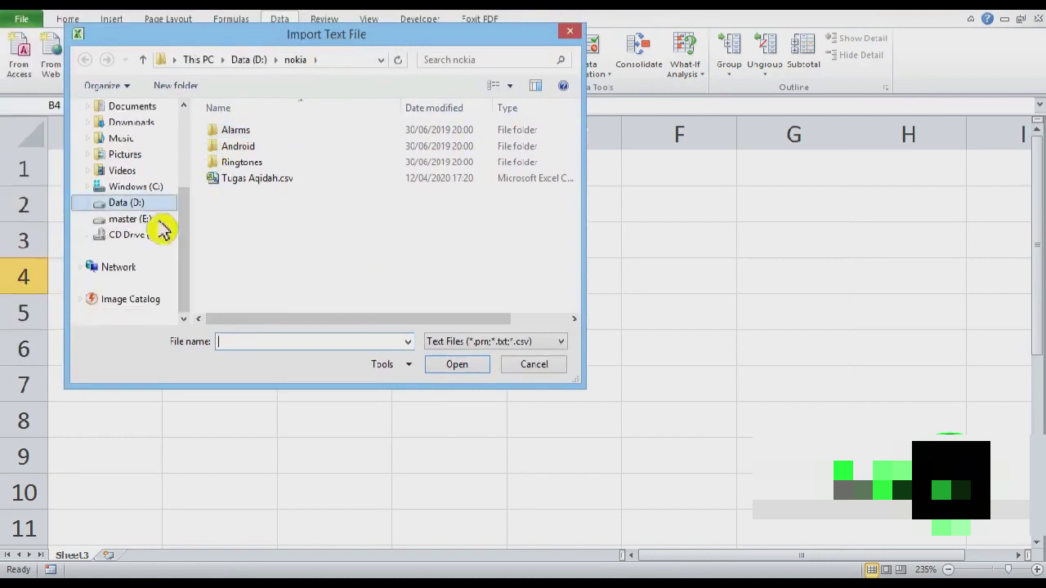
click(139, 204)
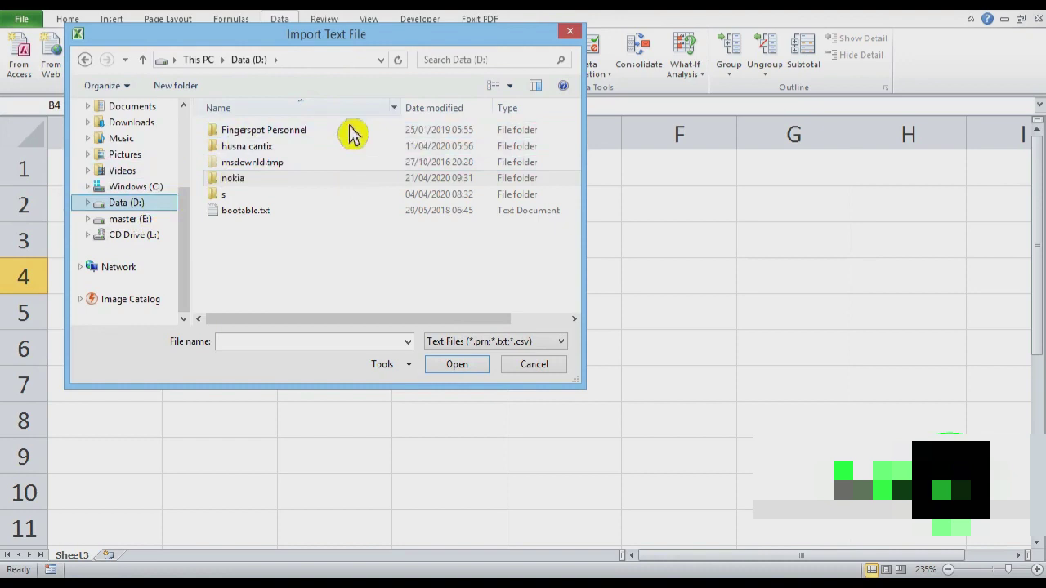
double_click(255, 183)
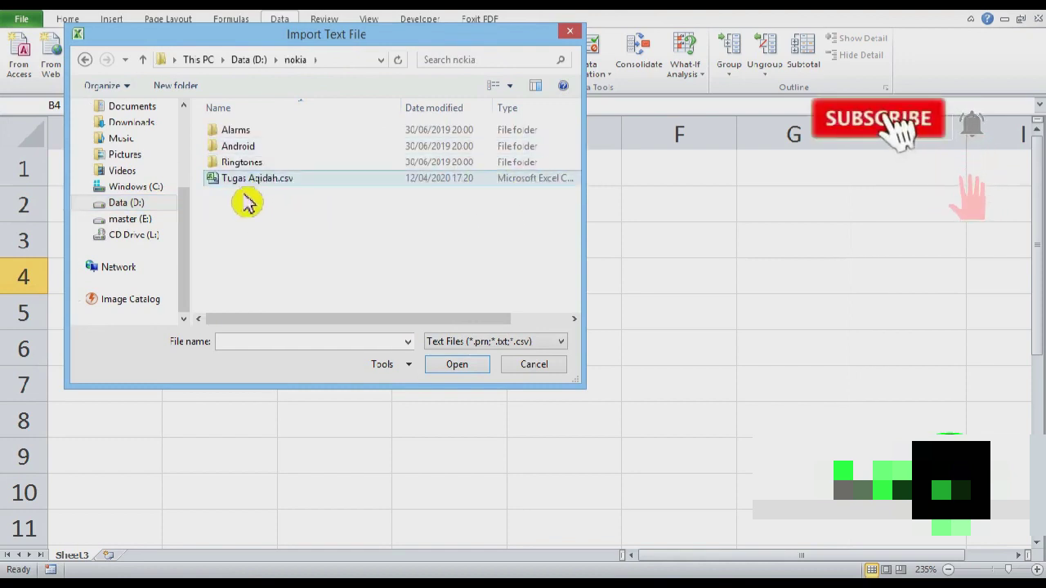
click(249, 180)
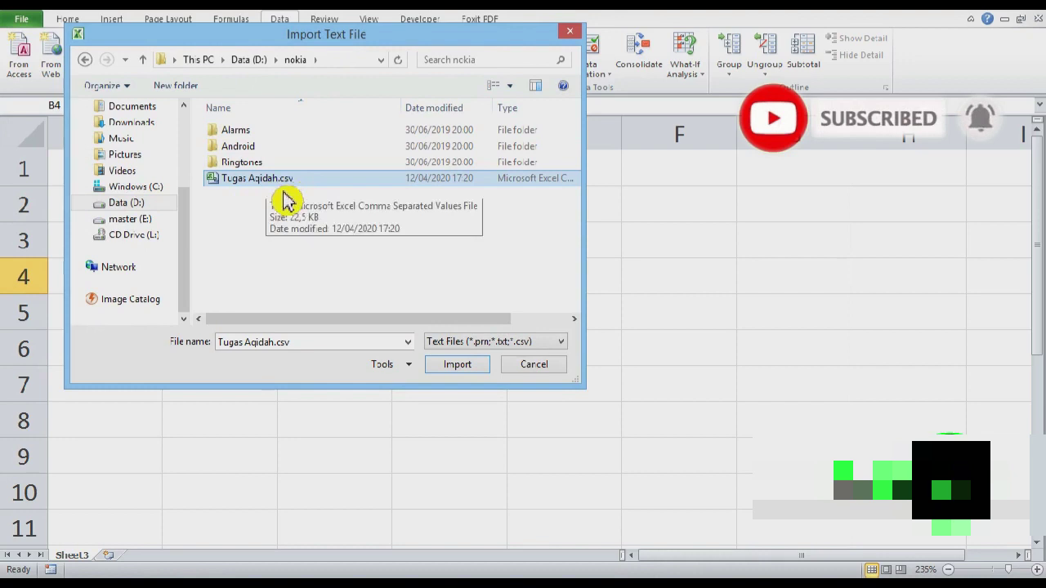
ctrl+scroll(281, 200, up, 1)
ctrl+scroll(327, 209, up, 1)
ctrl+scroll(376, 222, up, 1)
ctrl+scroll(421, 236, up, 1)
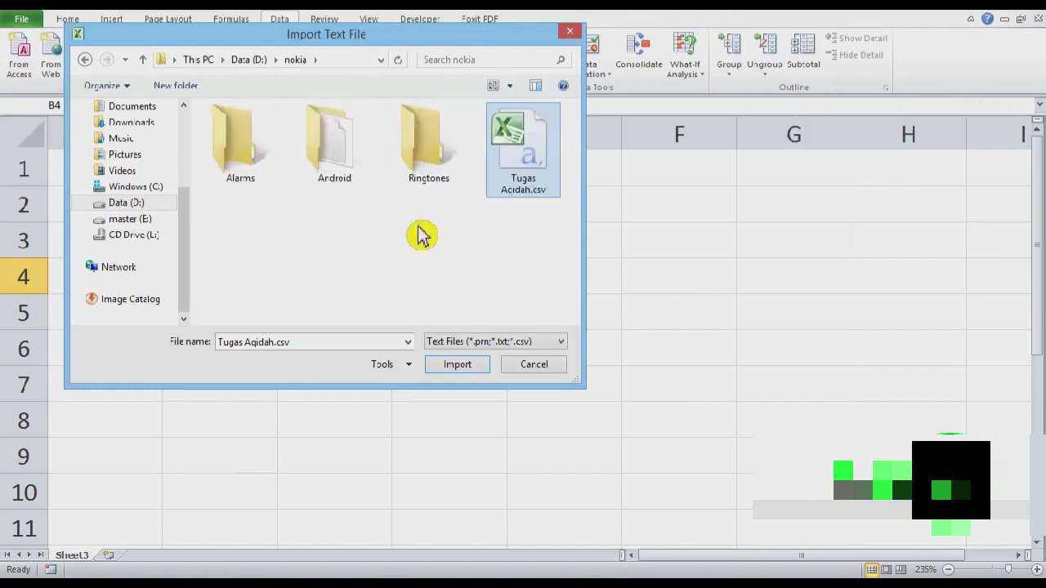
ctrl+scroll(421, 235, up, 1)
double_click(290, 288)
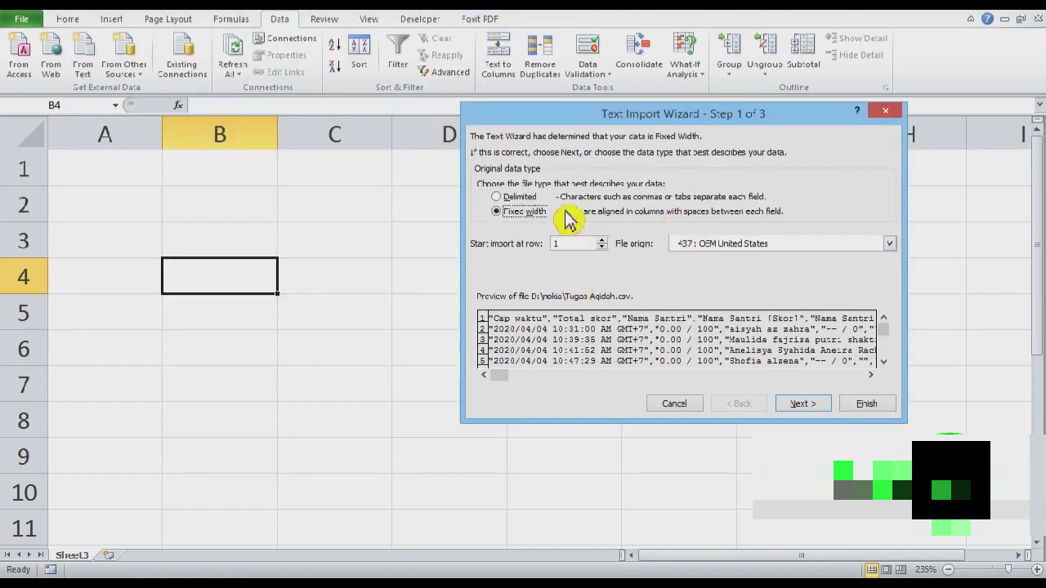
- Choose Delimited with file origin 65001 : Unicode (UTF-8) and advance to wizard step 2
click(519, 198)
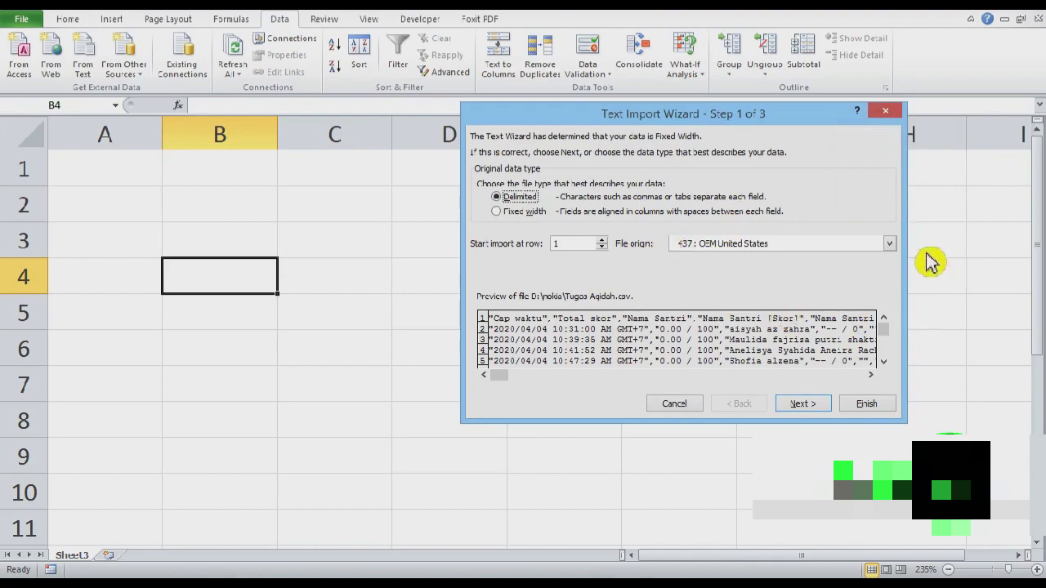
key(alt+o)
key(alt+Down)
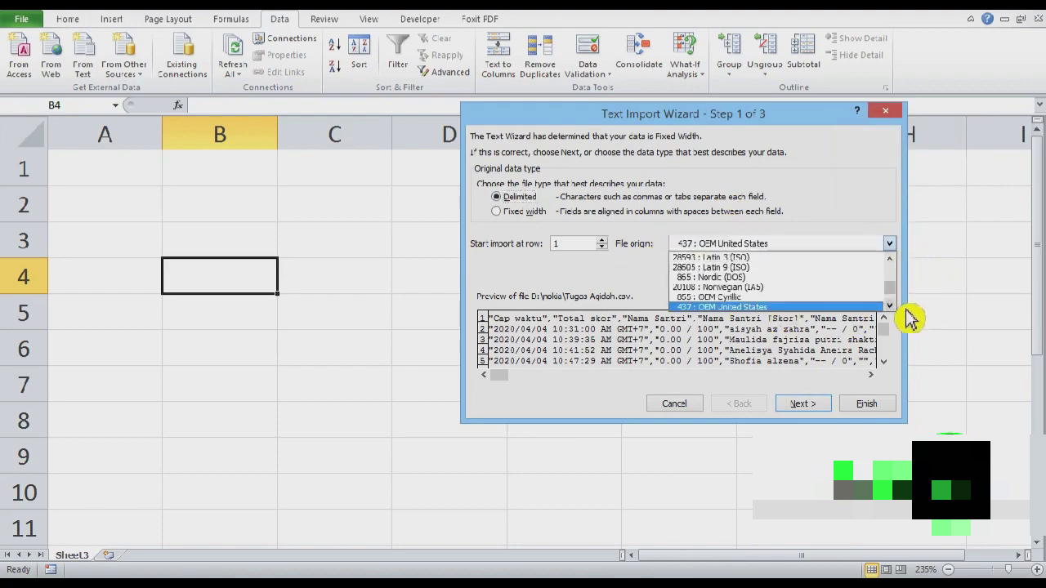
scroll(911, 318, down, 3)
scroll(911, 318, down, 3)
scroll(911, 319, down, 3)
scroll(911, 318, down, 3)
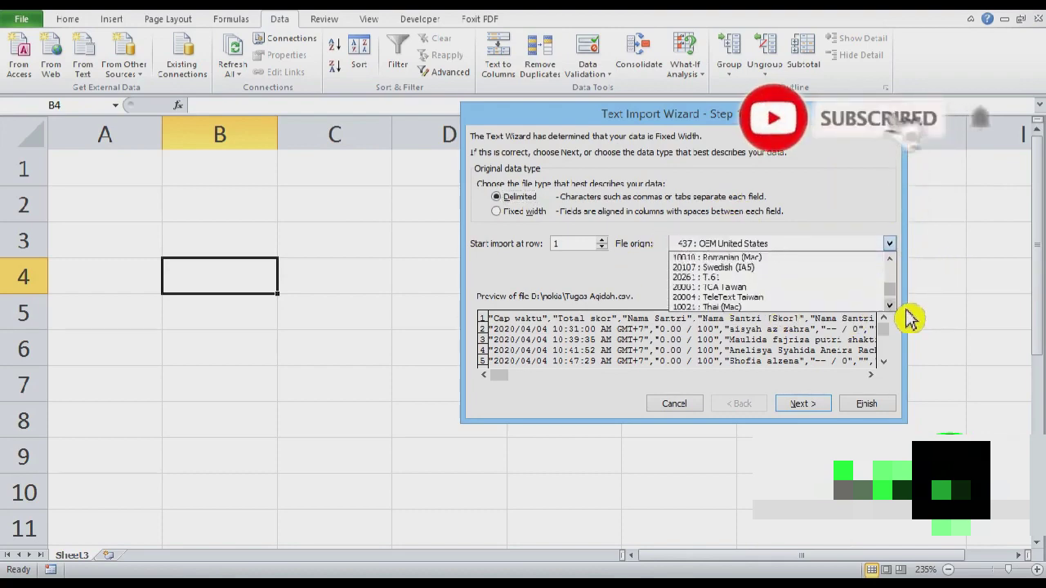
scroll(911, 319, down, 2)
scroll(911, 319, down, 2)
scroll(911, 319, down, 2)
scroll(912, 319, down, 2)
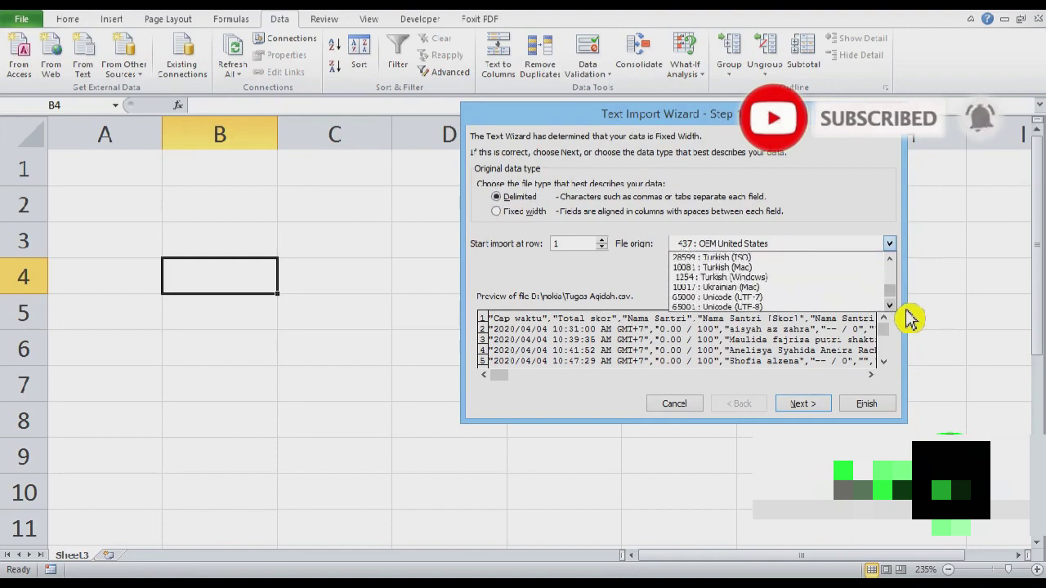
scroll(911, 318, down, 1)
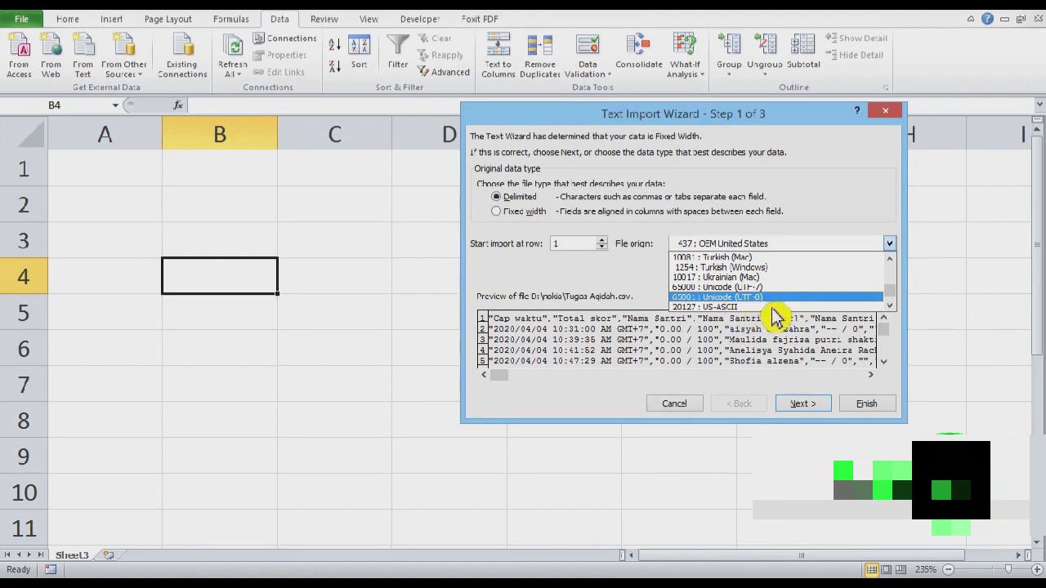
click(771, 301)
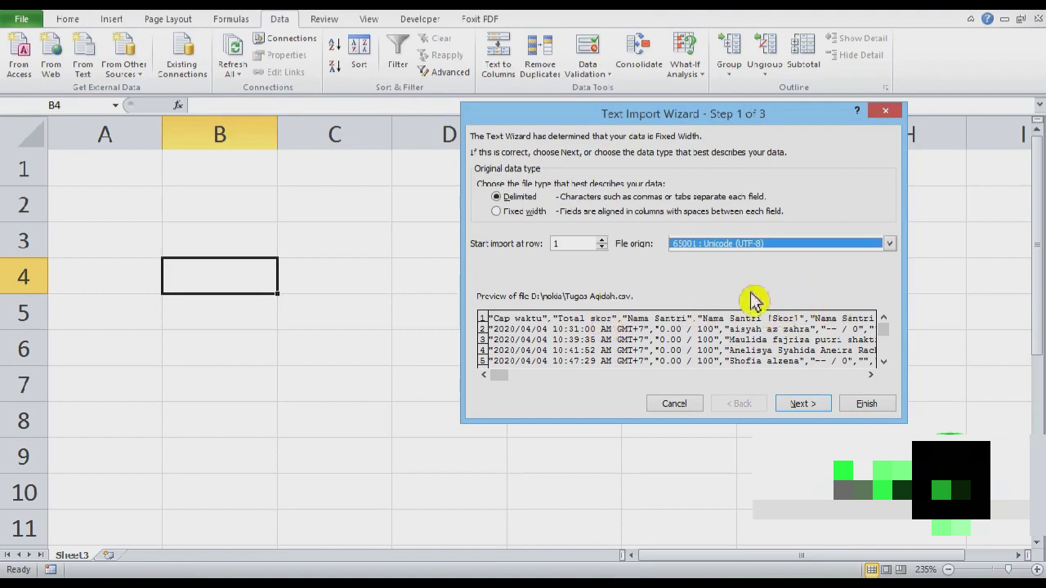
click(808, 406)
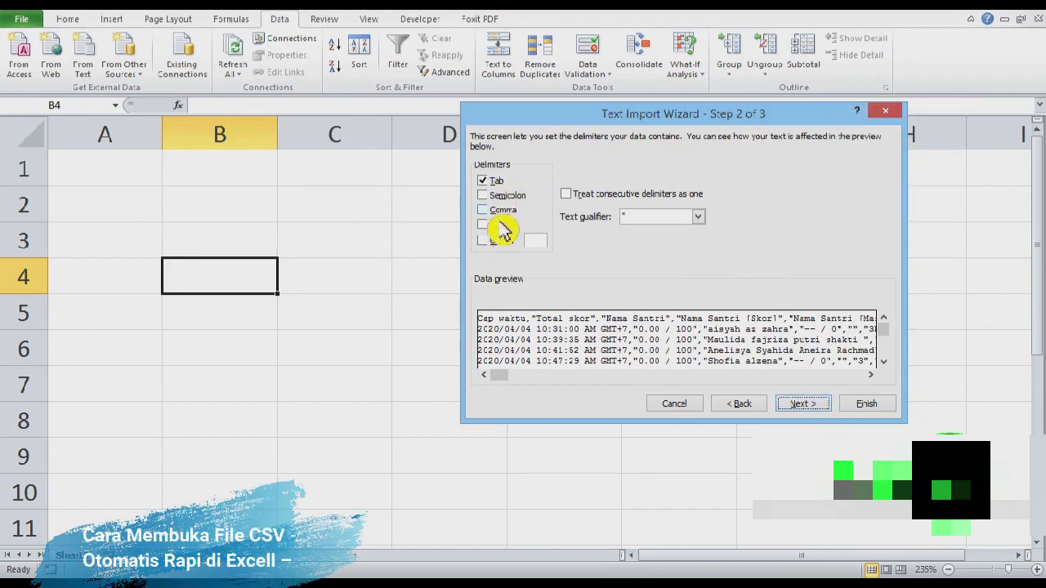
- Turn on the Comma delimiter, leave Space off, and move on to wizard step 3
click(500, 217)
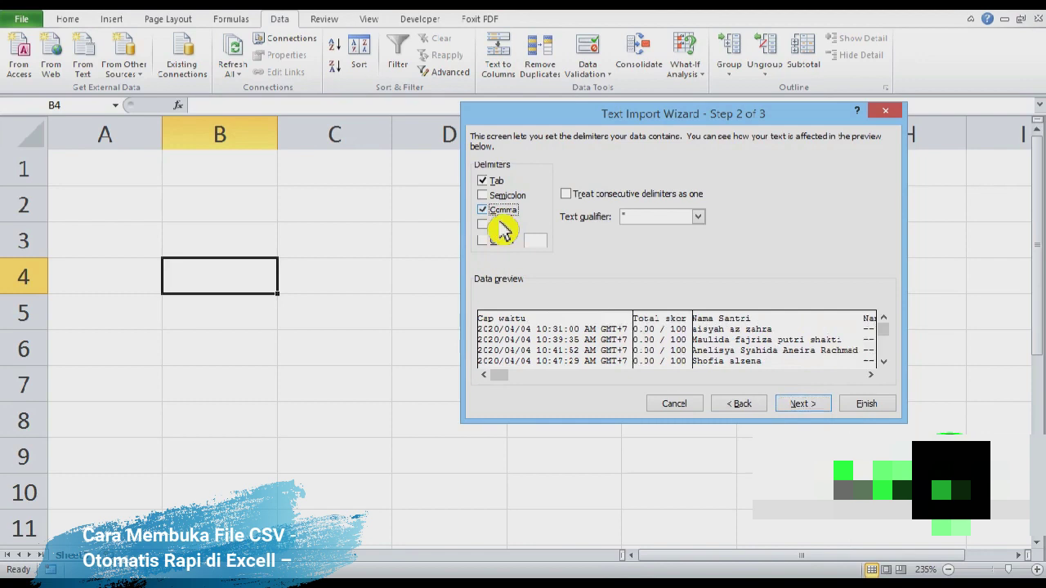
click(500, 223)
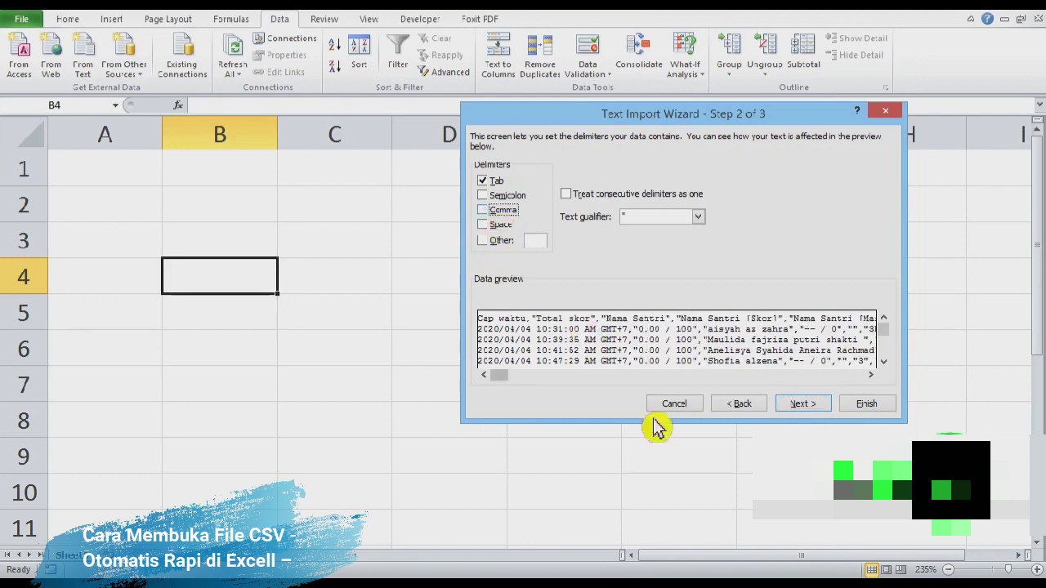
click(503, 211)
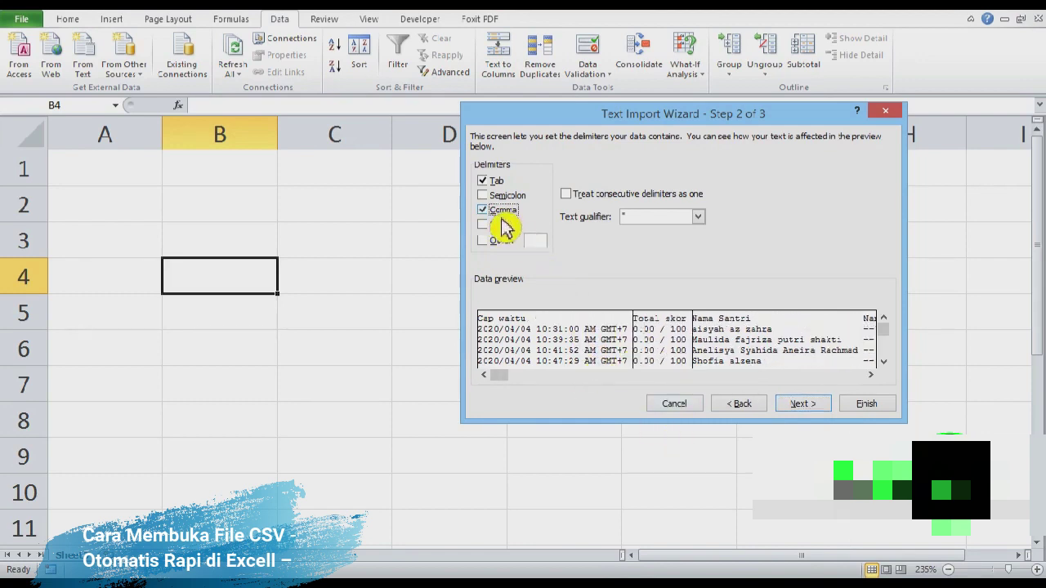
click(502, 212)
click(500, 225)
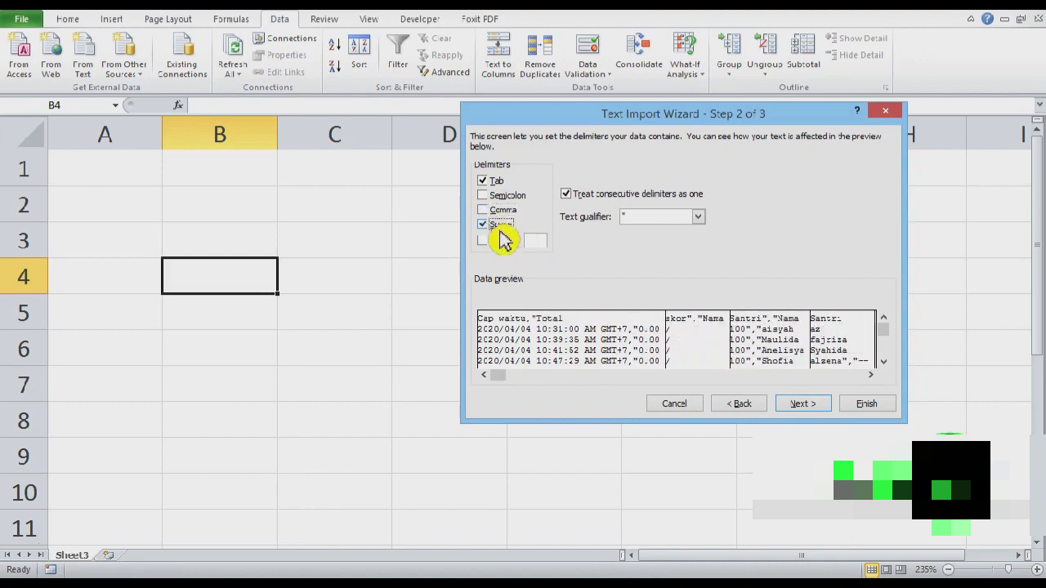
click(500, 225)
click(502, 211)
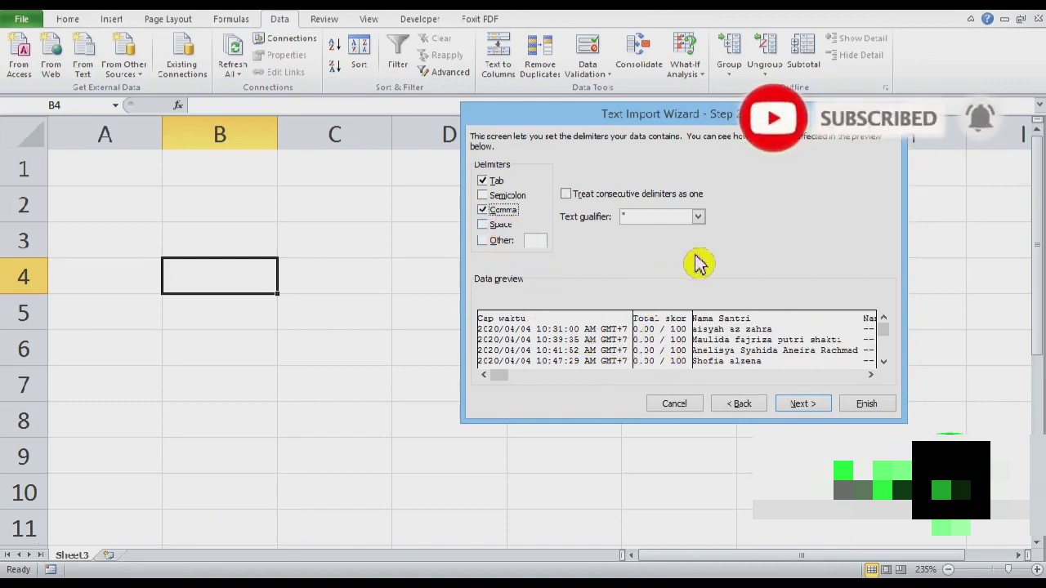
click(826, 408)
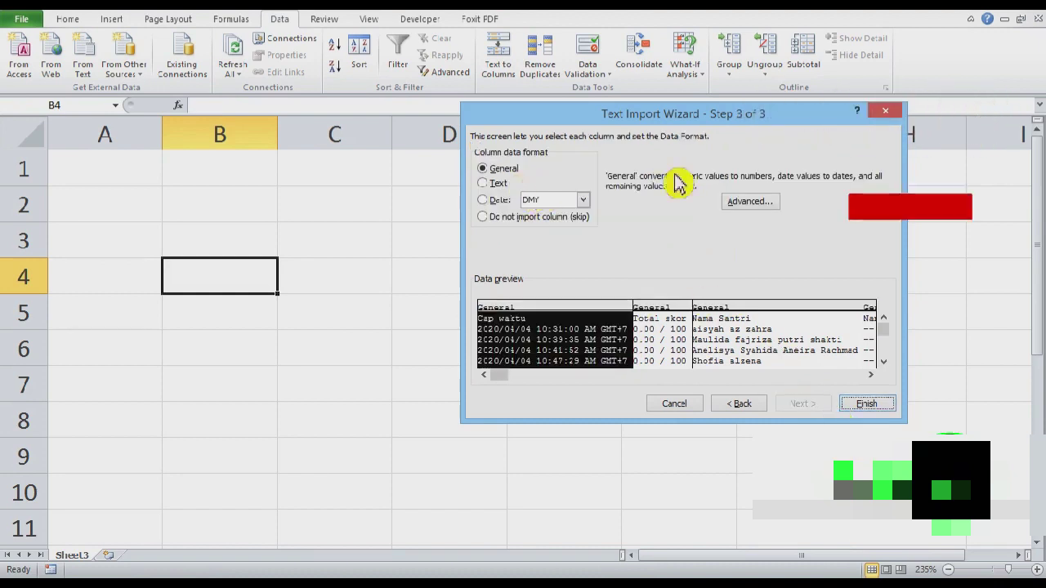
- Finish the wizard and import the data at =Sheet3!$A$1
click(868, 405)
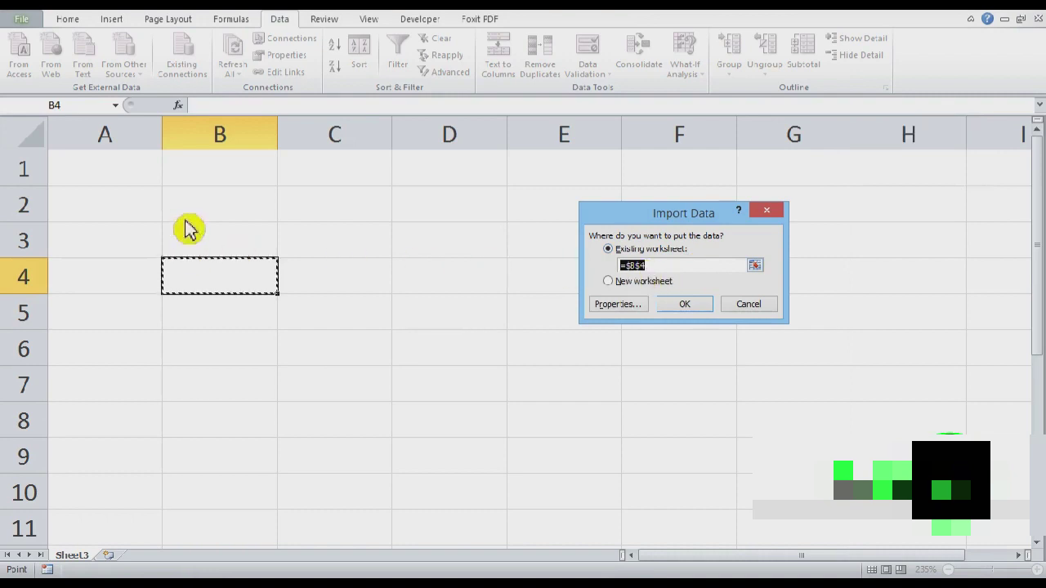
click(159, 177)
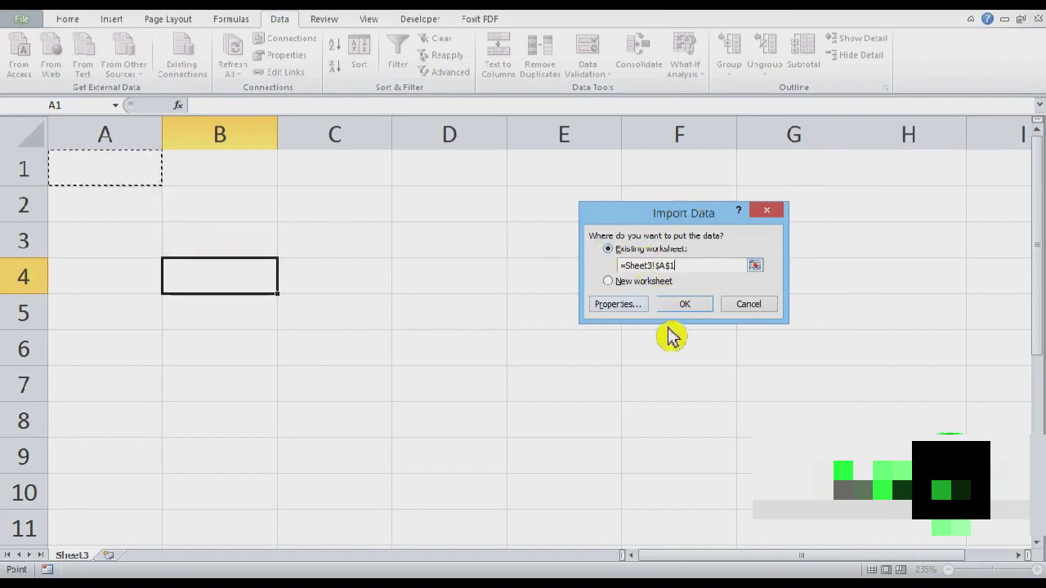
click(691, 308)
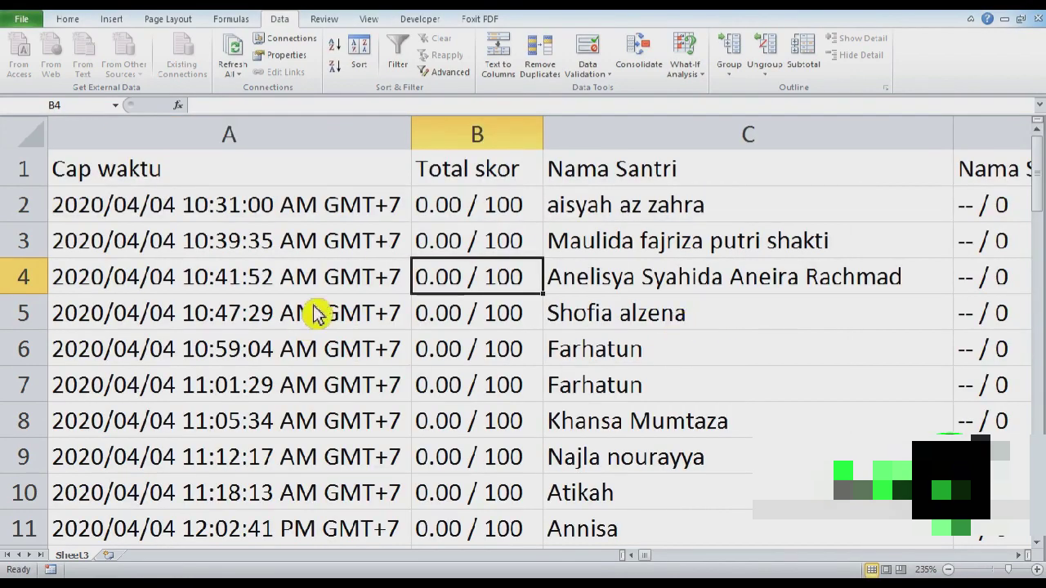
scroll(460, 273, down, 6)
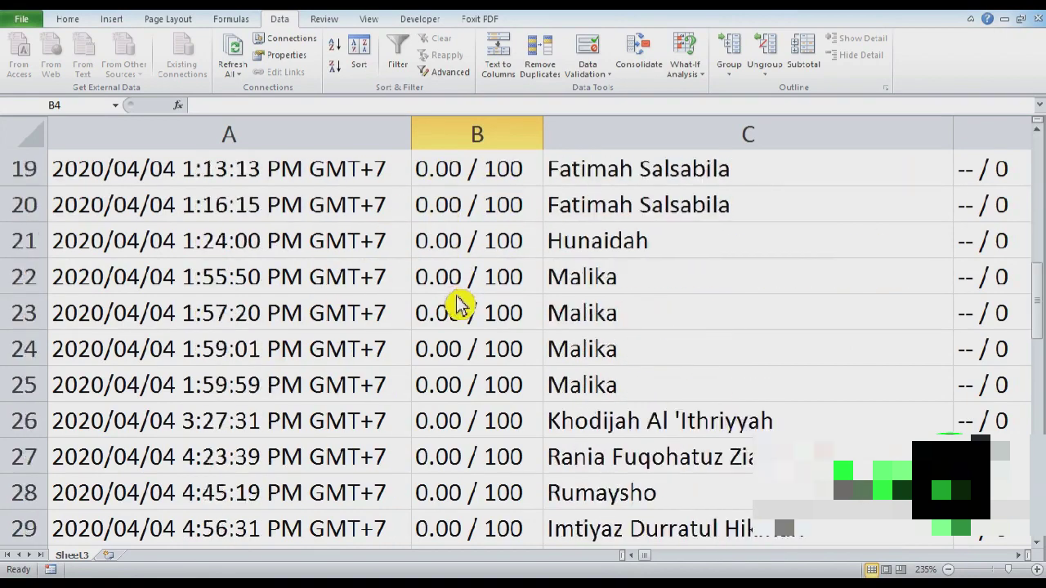
scroll(460, 303, up, 6)
ctrl+scroll(462, 315, down, 3)
ctrl+scroll(462, 315, down, 1)
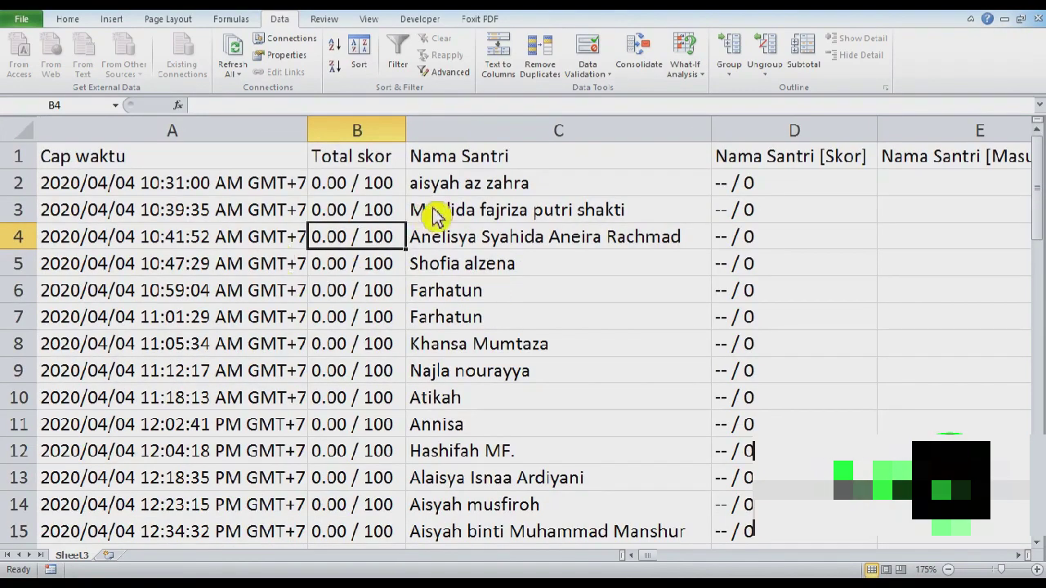
click(178, 163)
click(388, 159)
click(564, 164)
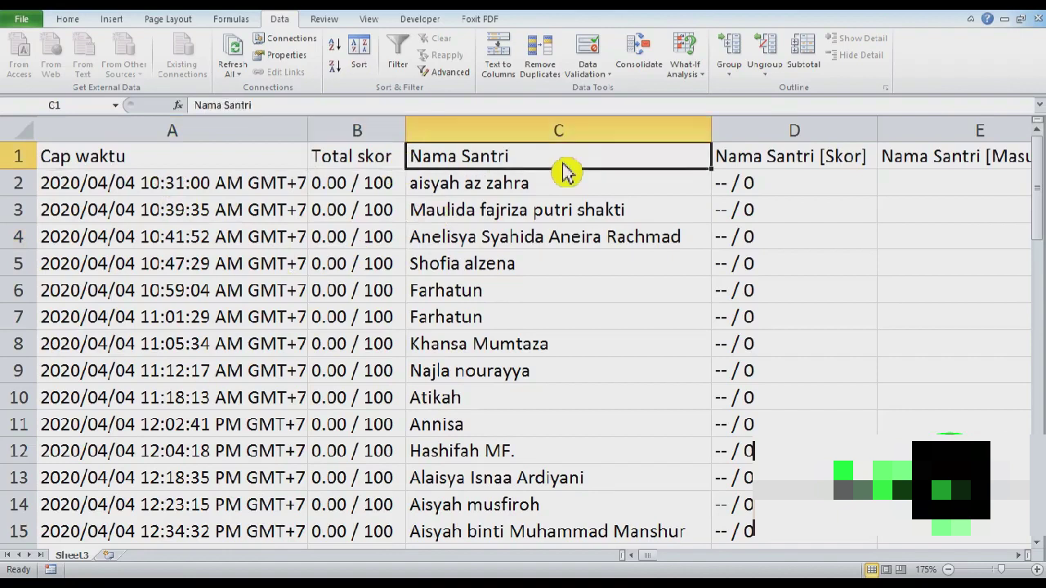
click(809, 163)
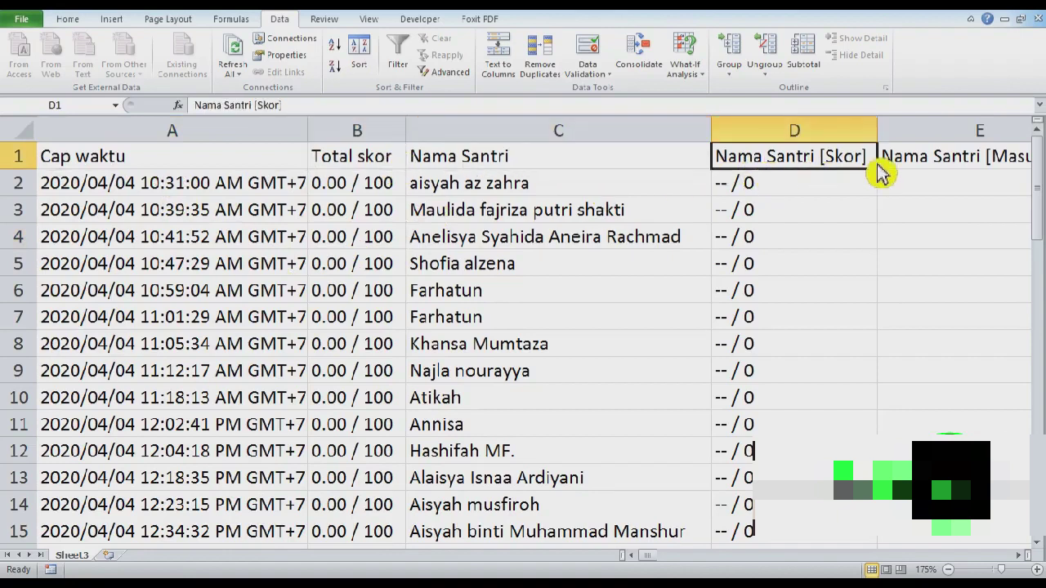
click(270, 164)
click(384, 163)
click(231, 168)
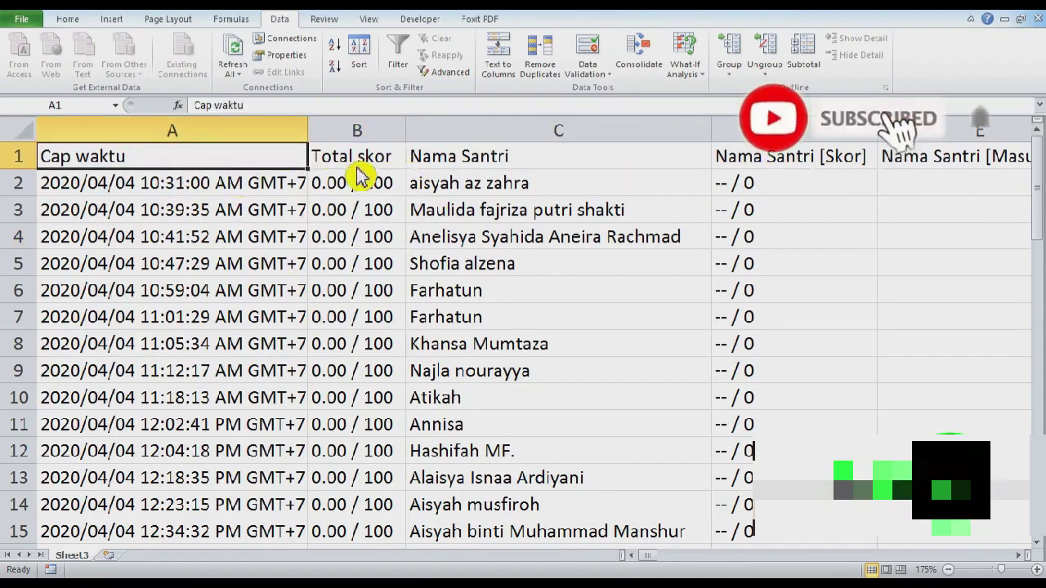
click(359, 167)
click(523, 167)
click(719, 163)
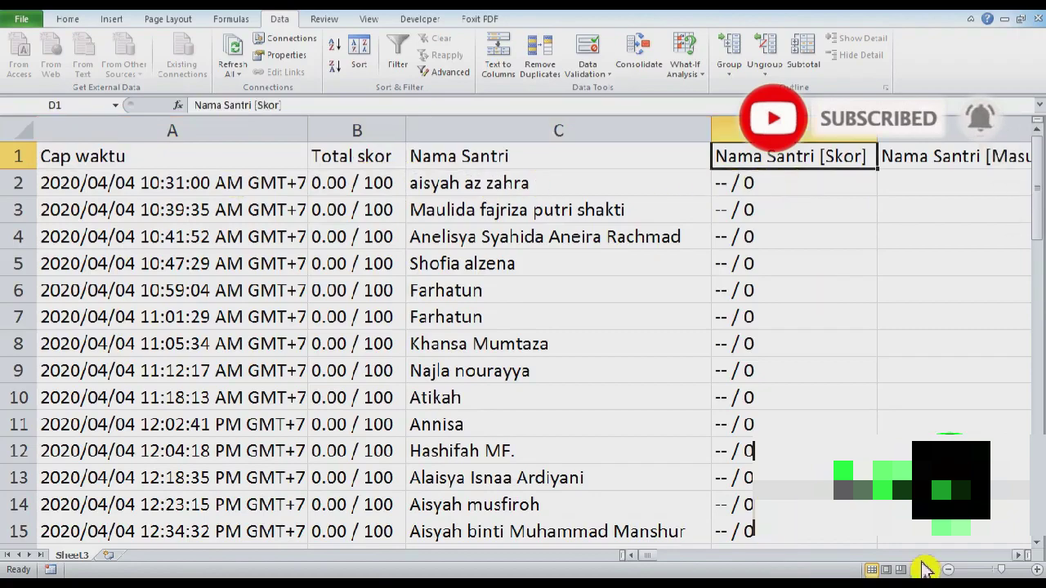
scroll(1022, 564, right, 2)
scroll(940, 568, right, 3)
scroll(858, 571, right, 1)
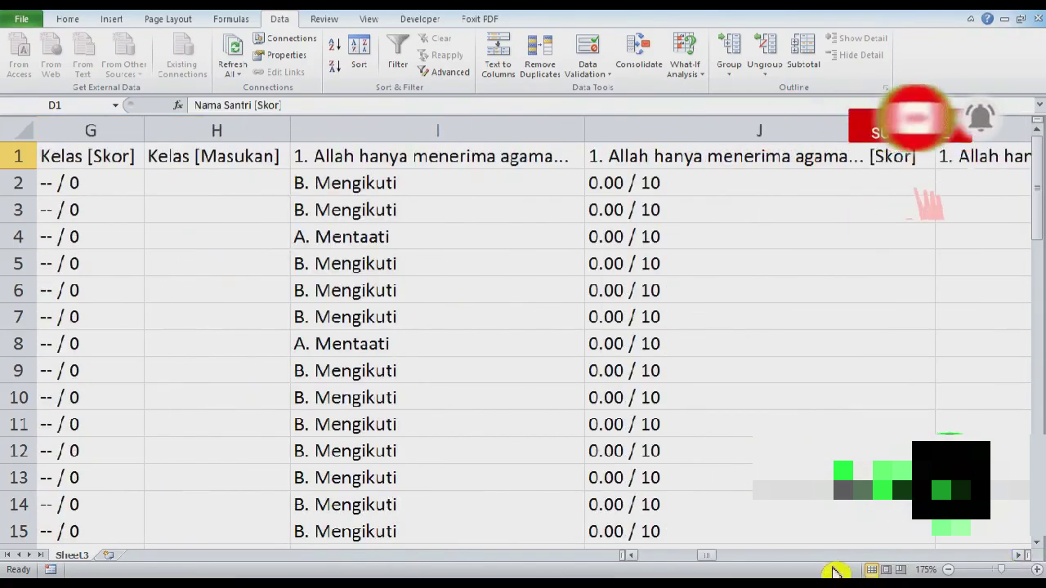
scroll(712, 564, left, 2)
scroll(678, 566, left, 4)
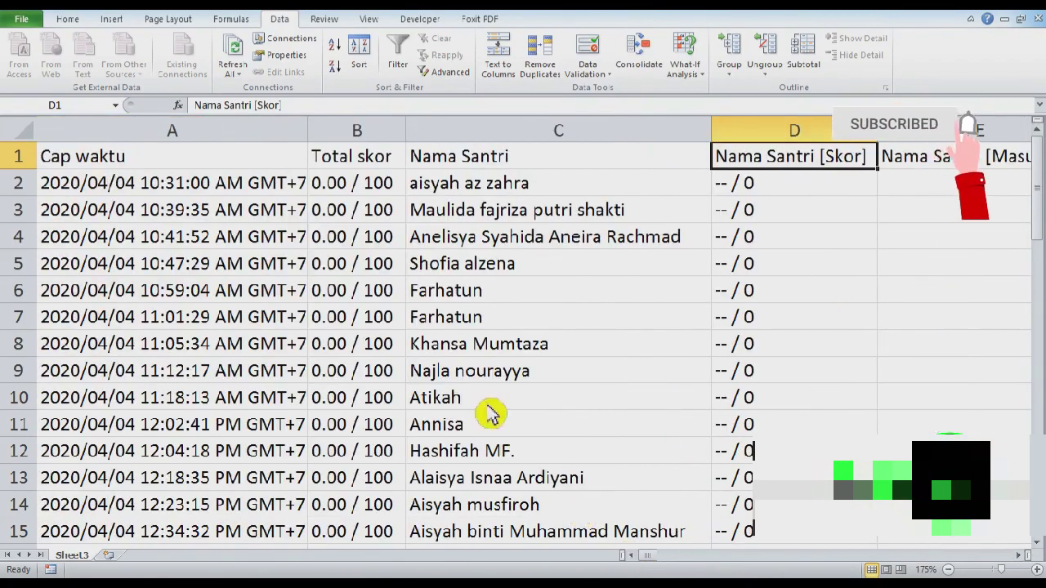
click(457, 371)
- Widen column A for the timestamps and center the whole table vertically and horizontally
drag(309, 131, 355, 135)
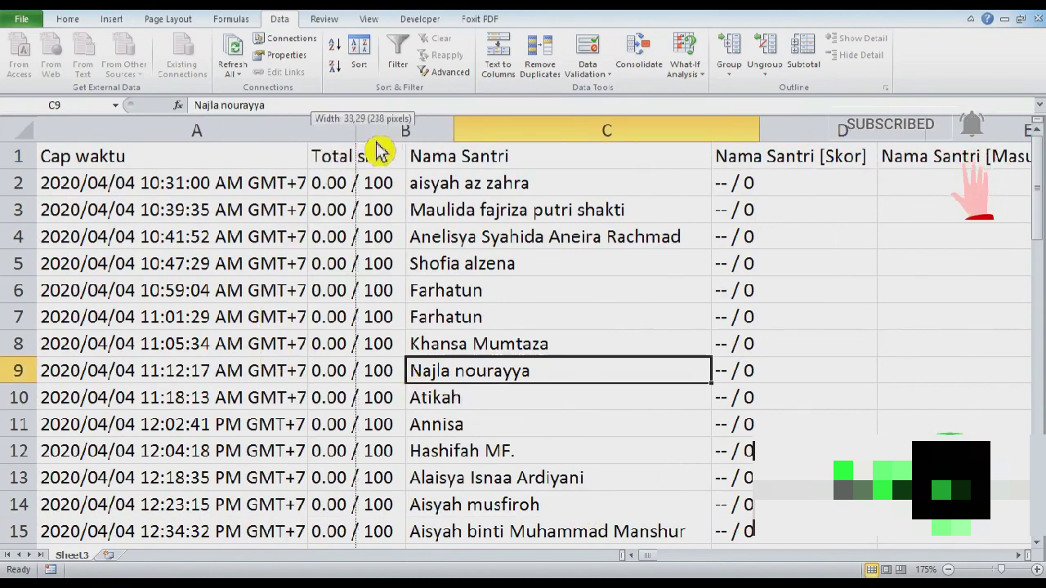
click(518, 212)
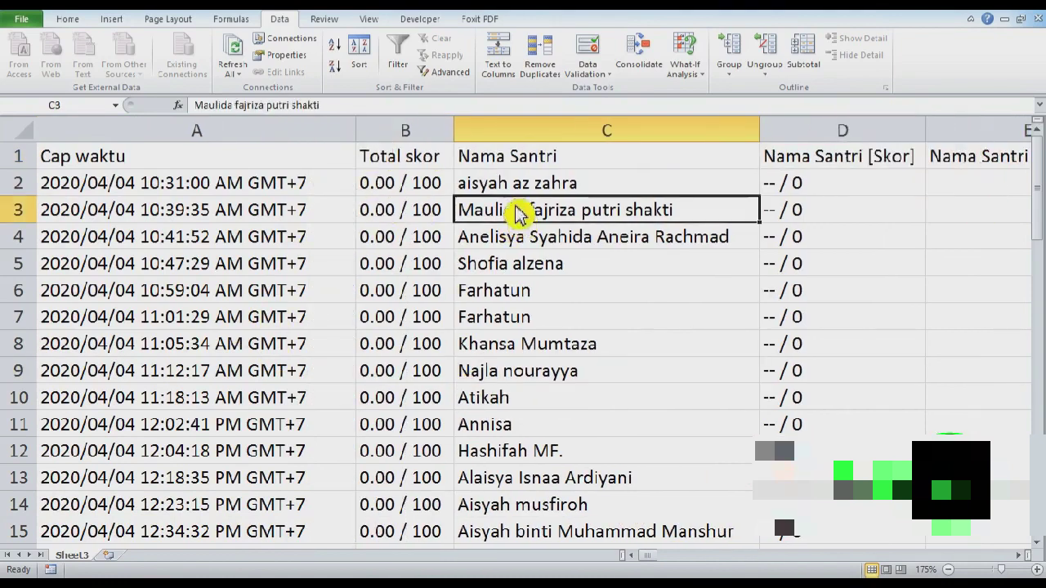
click(221, 156)
key(ctrl+shift+Down)
key(ctrl+shift+Right)
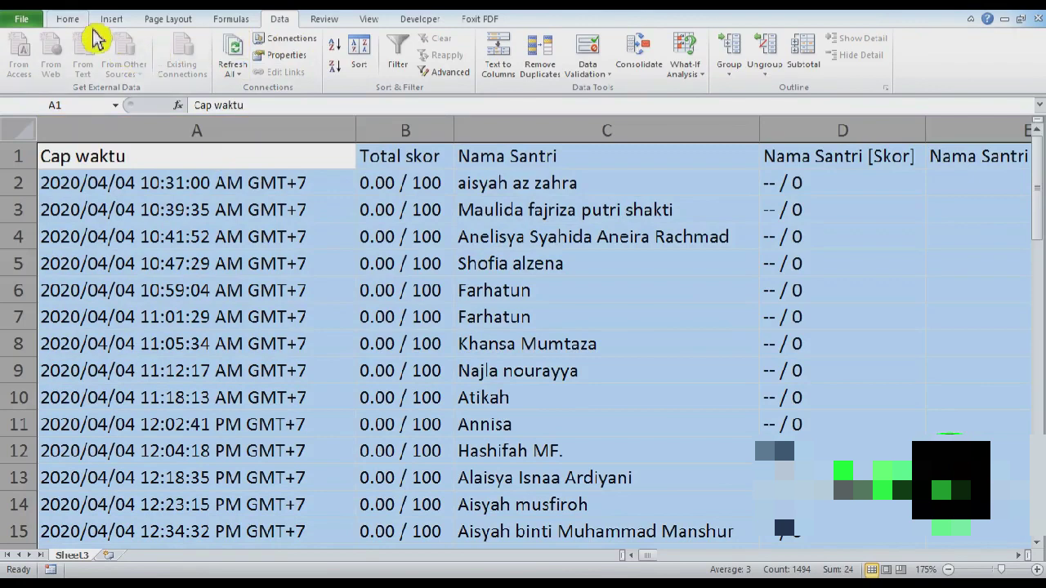
click(67, 18)
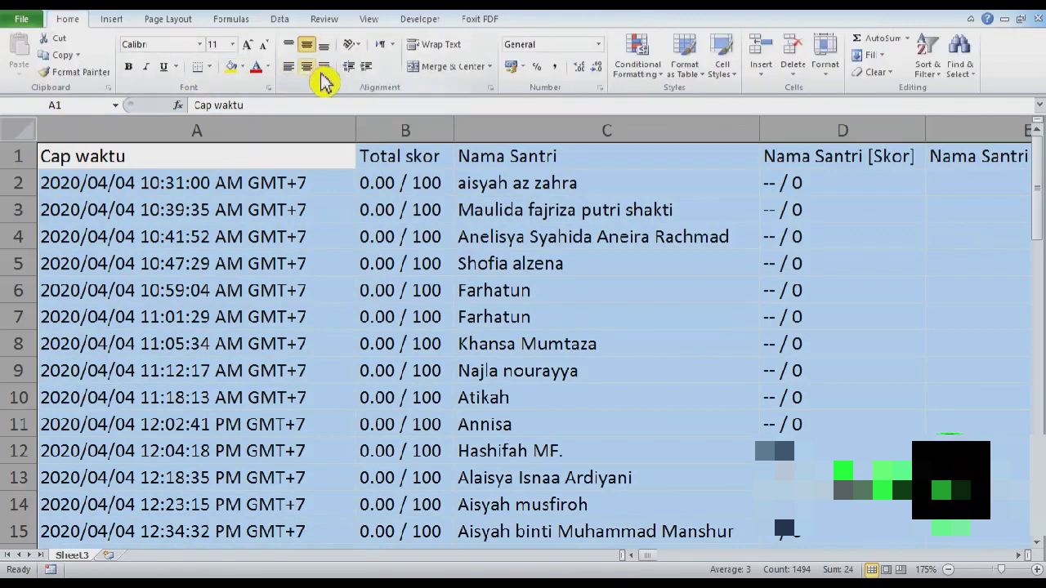
click(307, 67)
click(392, 262)
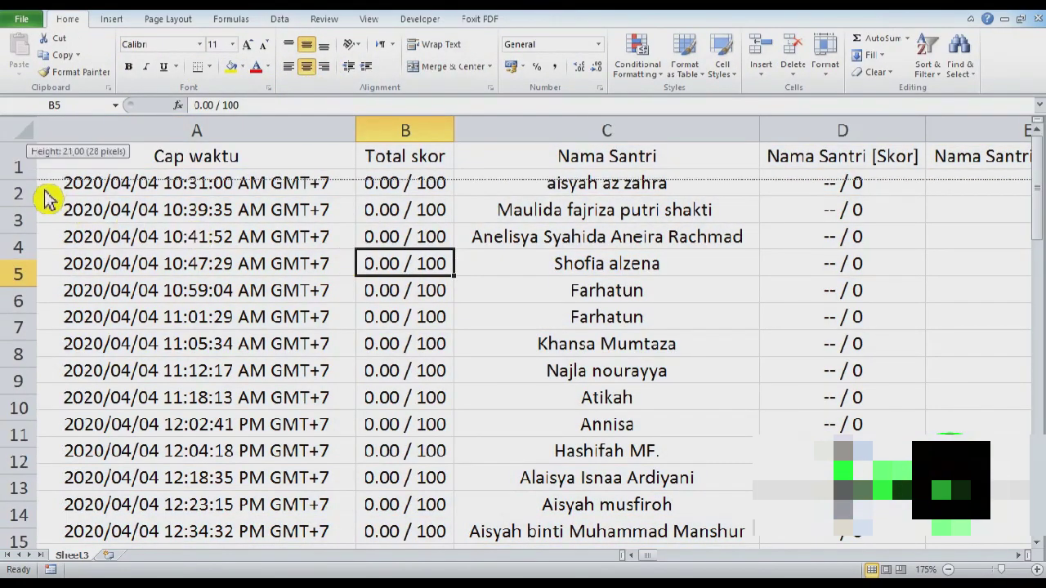
- Make the header row taller and reselect the whole data table from A1
drag(18, 169, 18, 180)
click(168, 222)
ctrl+click(266, 174)
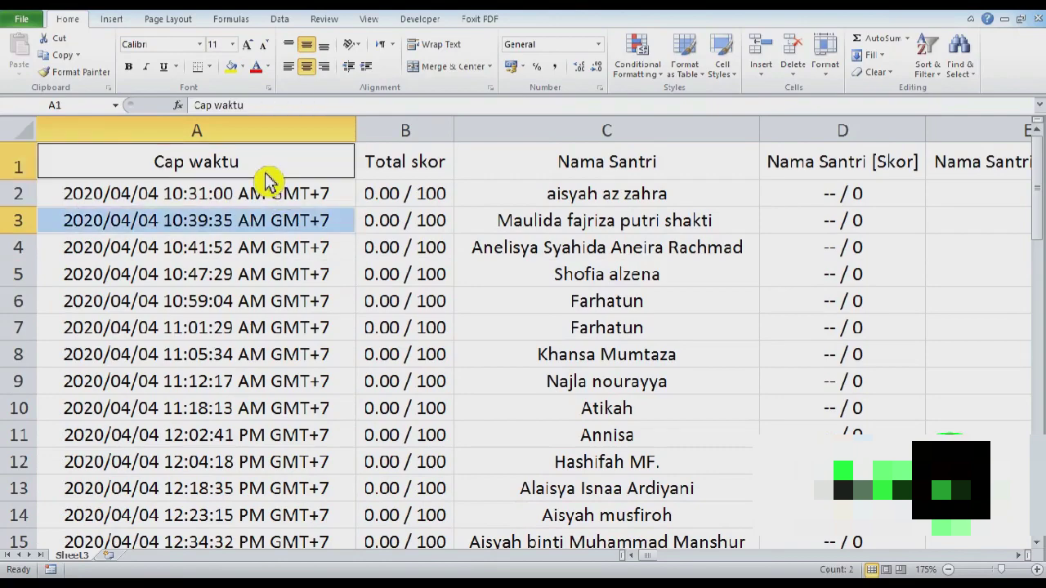
ctrl+scroll(420, 234, down, 2)
ctrl+scroll(421, 234, down, 5)
ctrl+scroll(424, 239, down, 4)
ctrl+scroll(423, 241, up, 2)
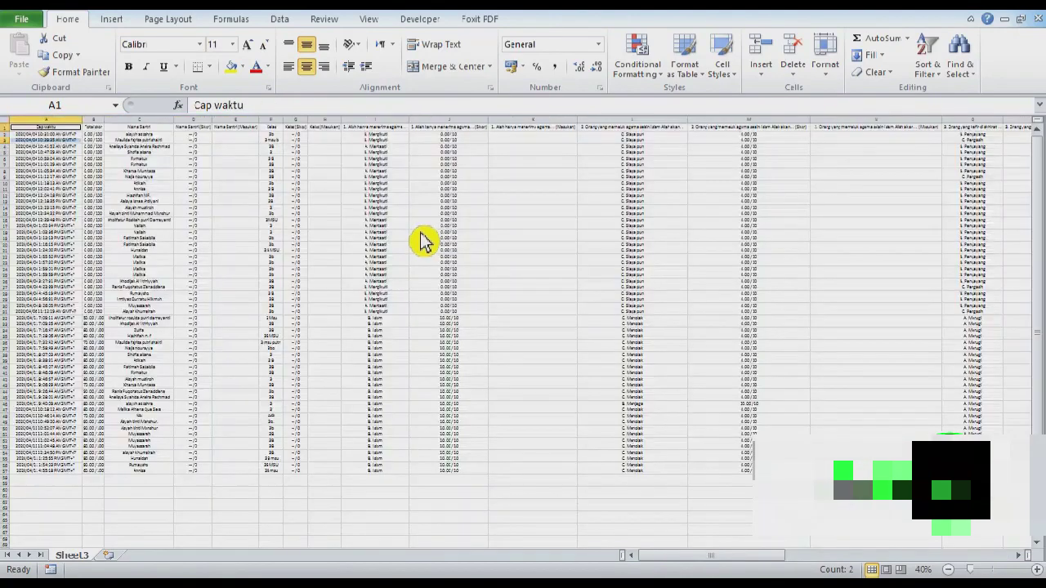
ctrl+scroll(424, 242, down, 2)
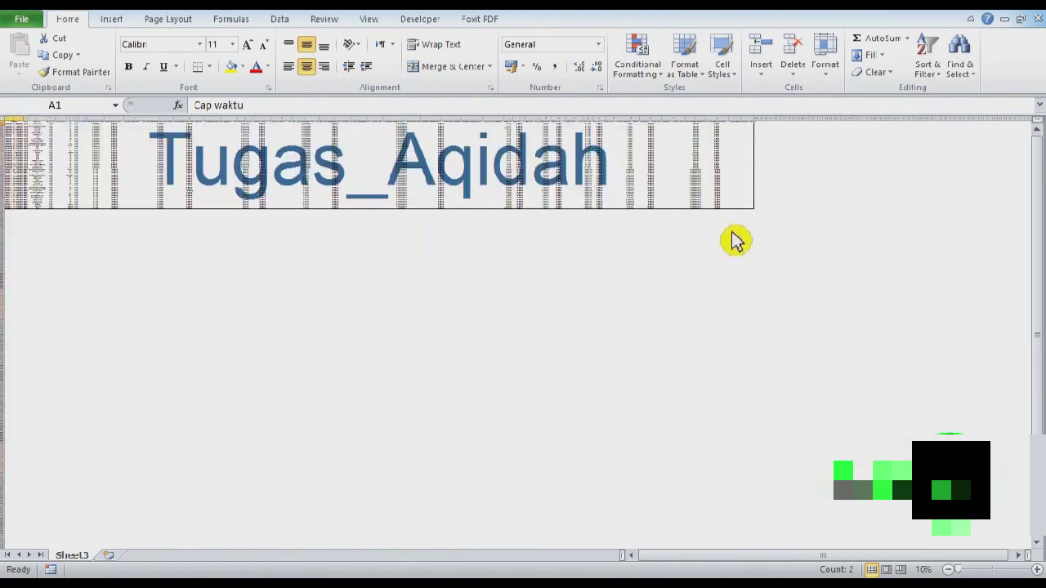
shift+click(766, 223)
ctrl+scroll(420, 242, up, 4)
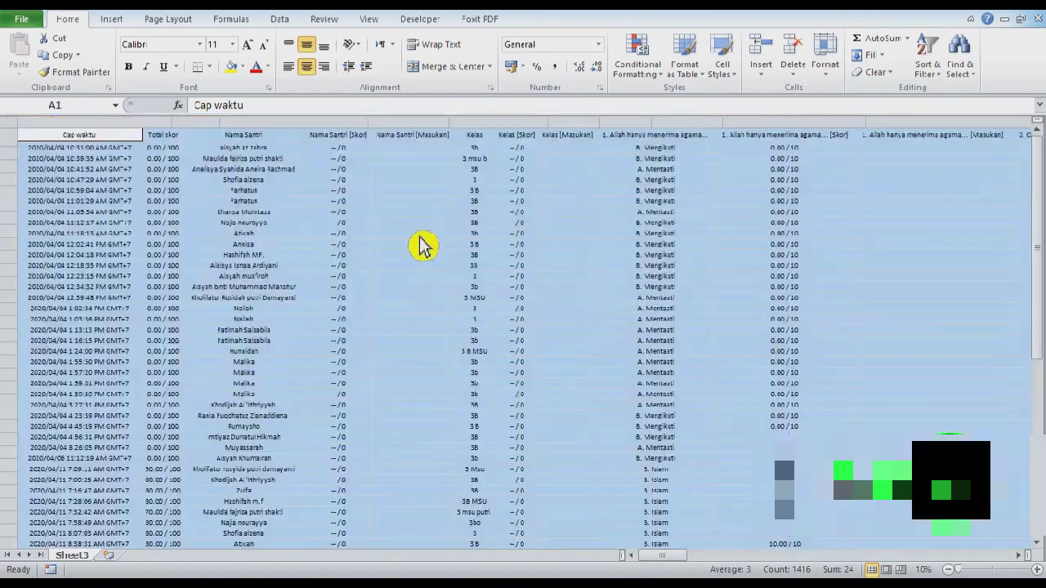
ctrl+scroll(421, 245, up, 3)
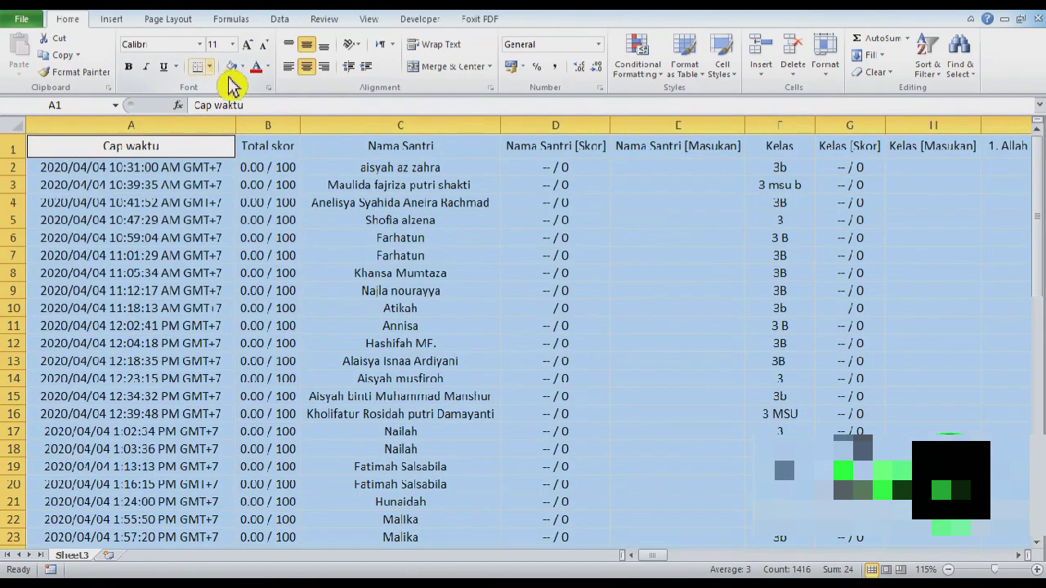
- Apply All Borders to the selected quiz table
click(210, 66)
click(250, 198)
click(325, 227)
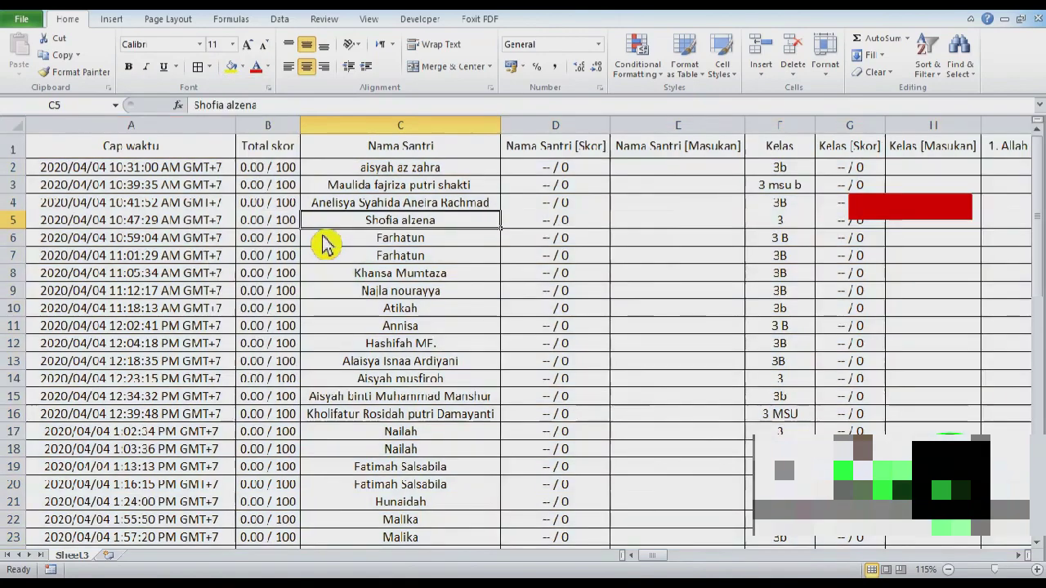
- Select the header row from A1 across to its last column
scroll(325, 243, right, 2)
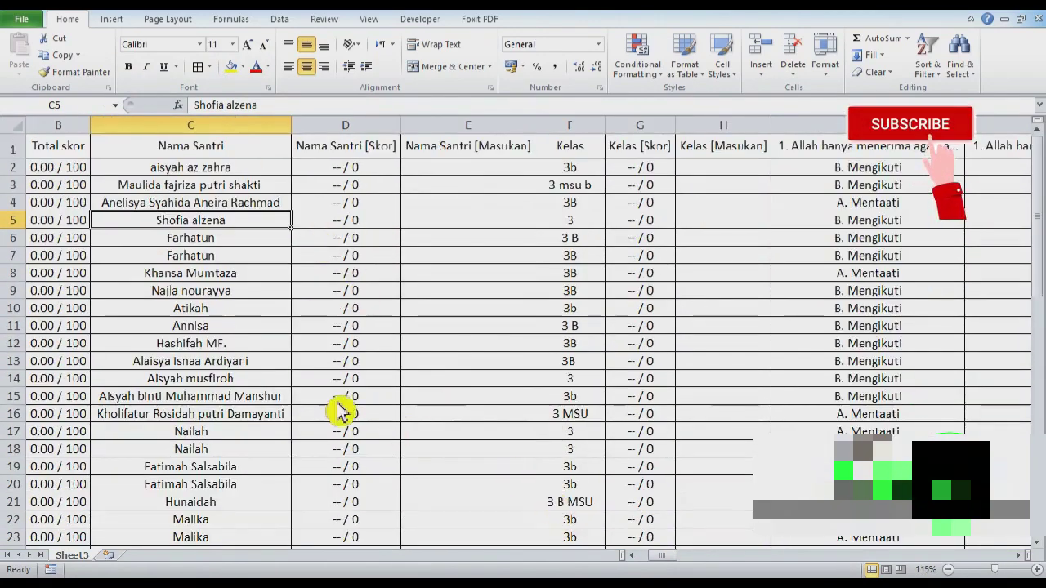
drag(666, 556, 650, 556)
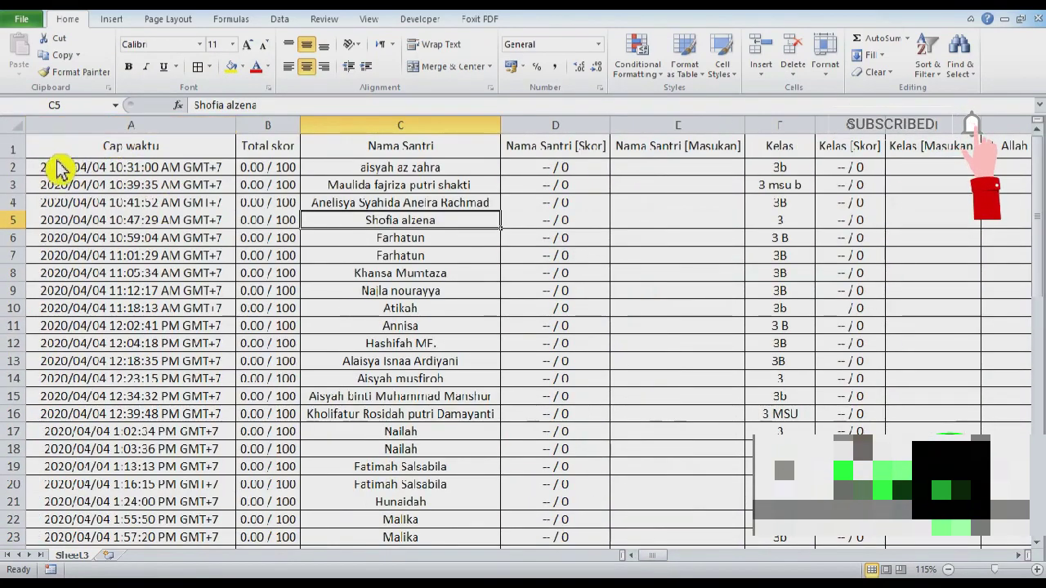
click(58, 159)
ctrl+scroll(299, 234, down, 3)
ctrl+scroll(701, 229, down, 3)
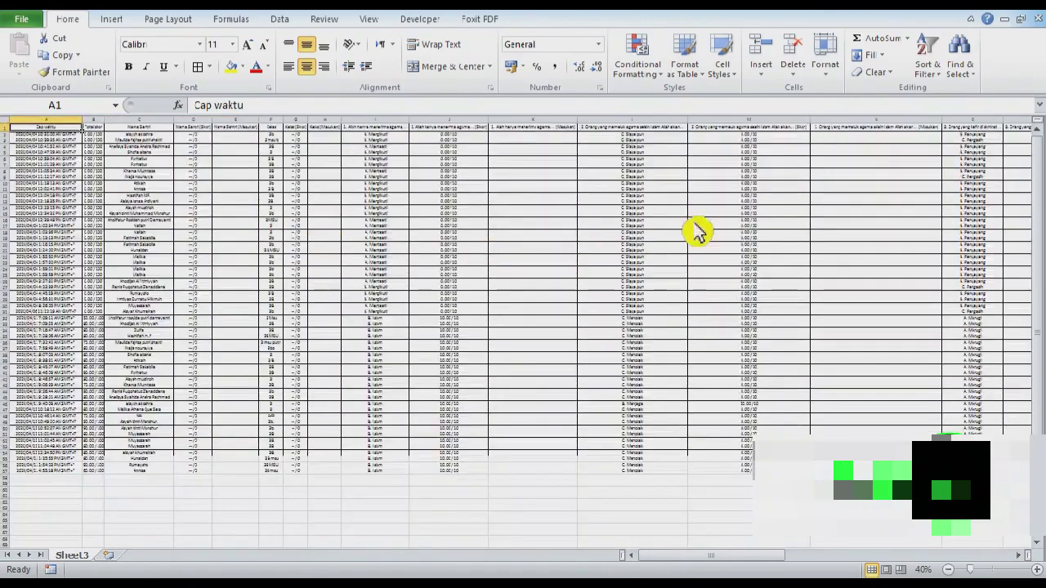
ctrl+scroll(834, 205, down, 1)
ctrl+scroll(821, 202, up, 1)
ctrl+scroll(821, 202, up, 1)
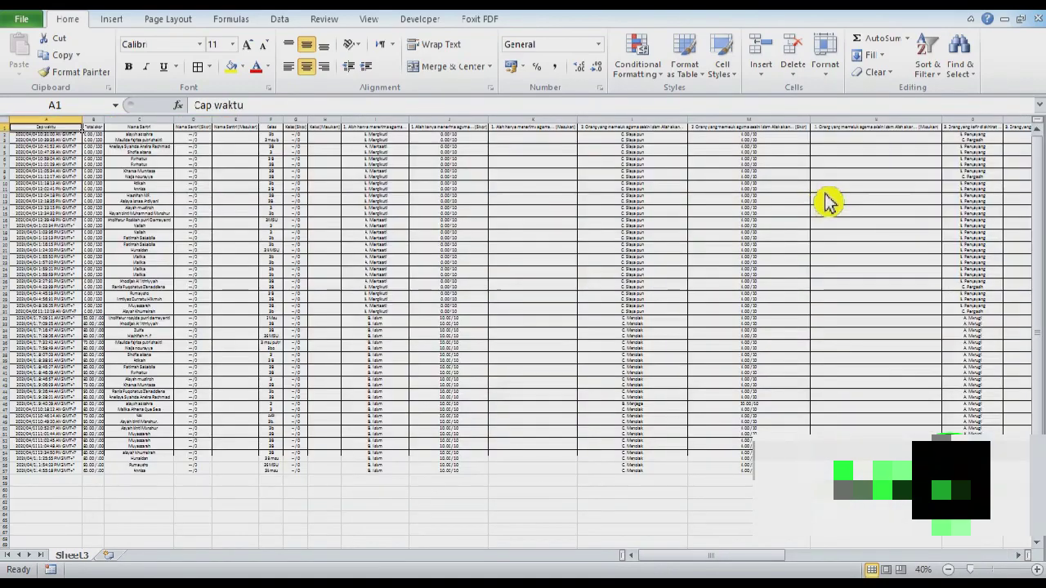
drag(791, 560, 1018, 562)
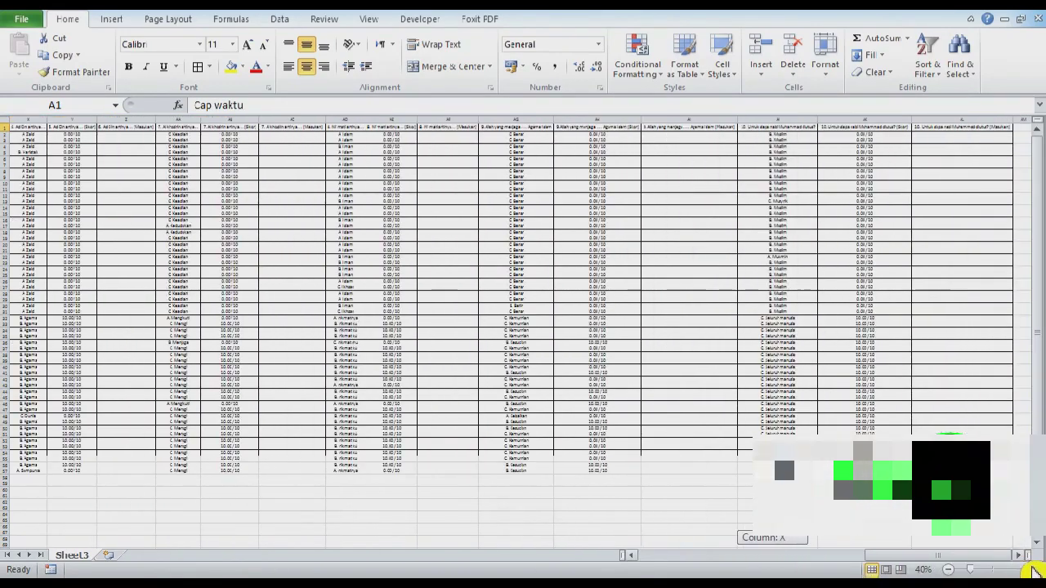
key(ctrl+shift+Right)
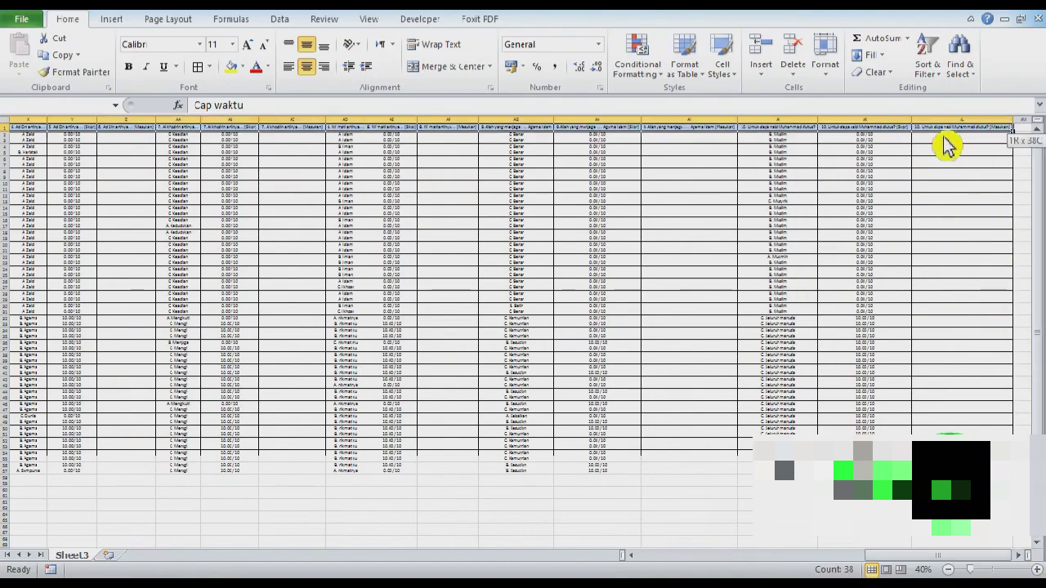
drag(938, 555, 467, 561)
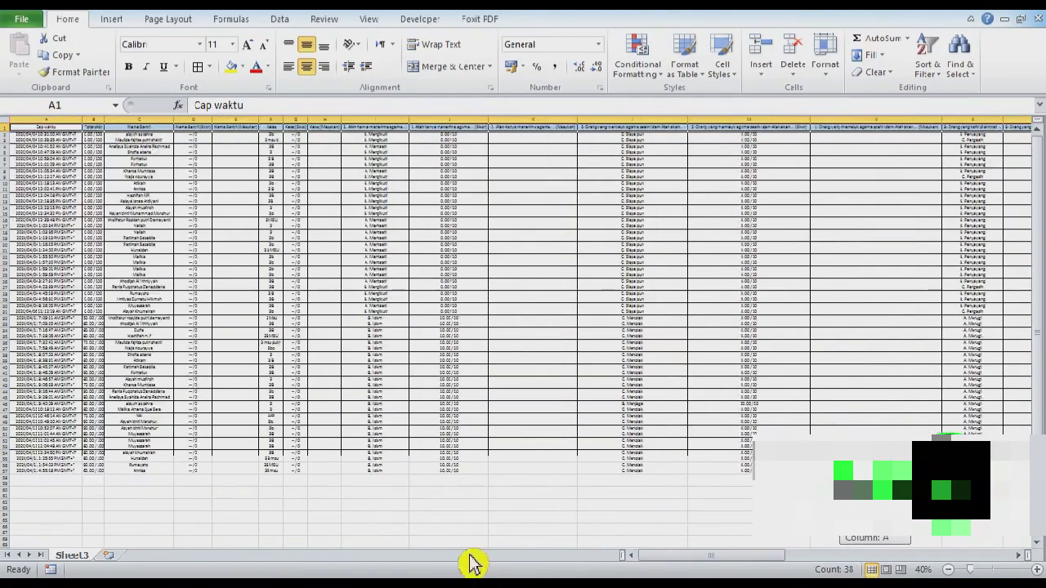
ctrl+scroll(234, 199, up, 10)
ctrl+scroll(229, 197, up, 1)
ctrl+scroll(229, 196, up, 1)
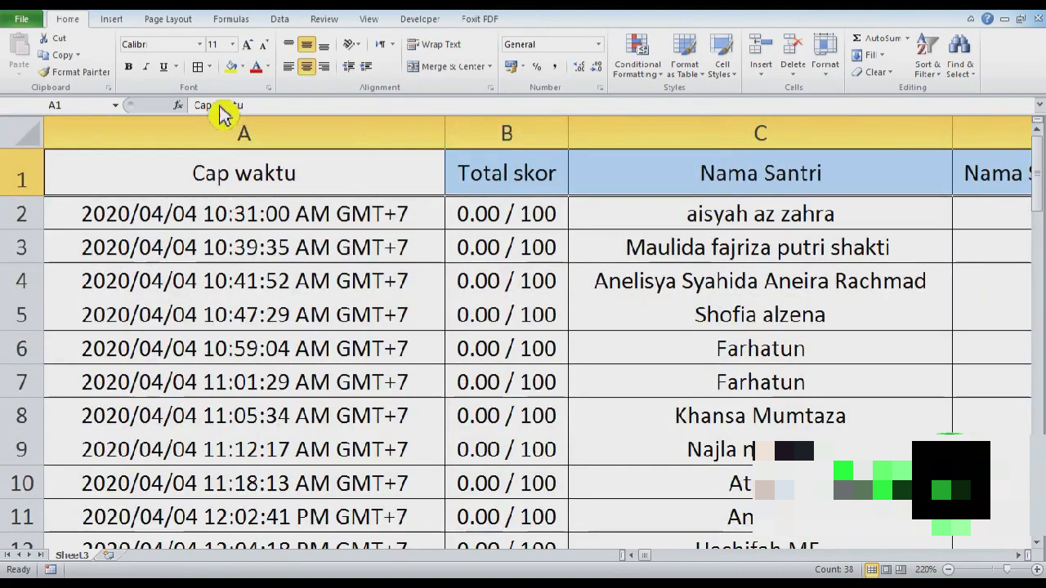
- Apply the light green standard fill to the header row from Cap waktu across every column
click(242, 66)
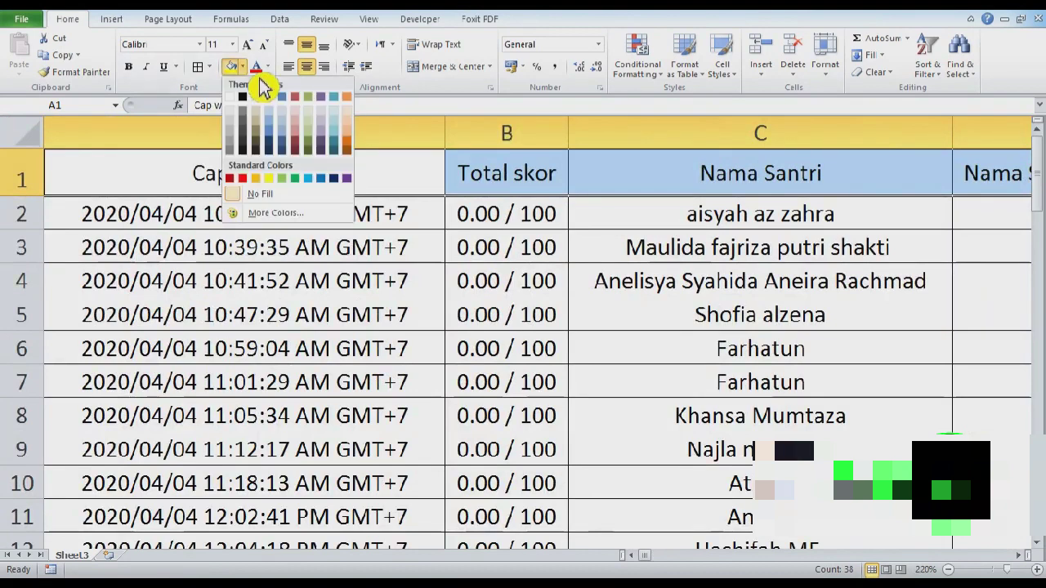
click(288, 179)
click(414, 258)
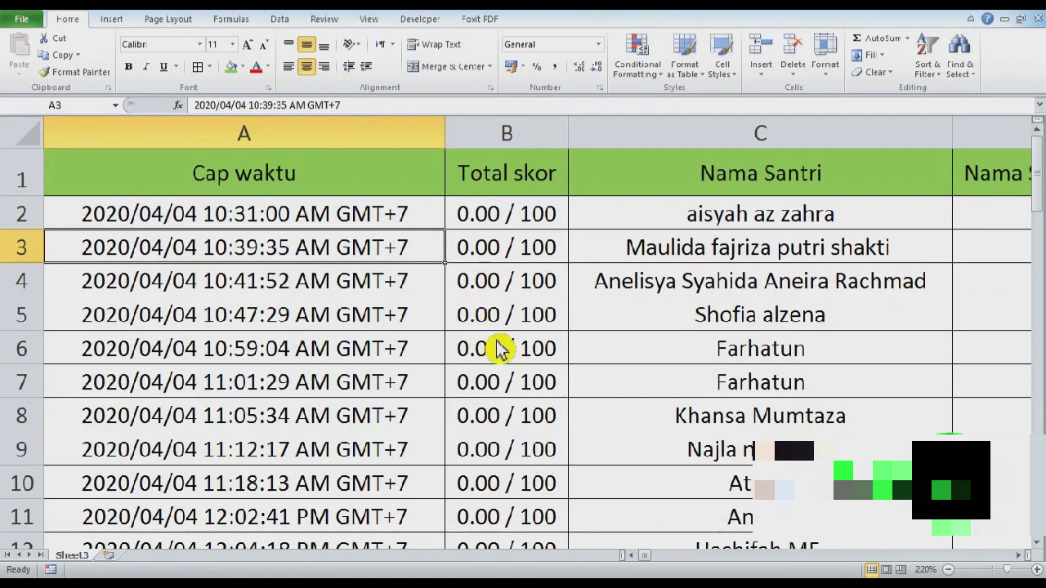
ctrl+scroll(507, 296, down, 1)
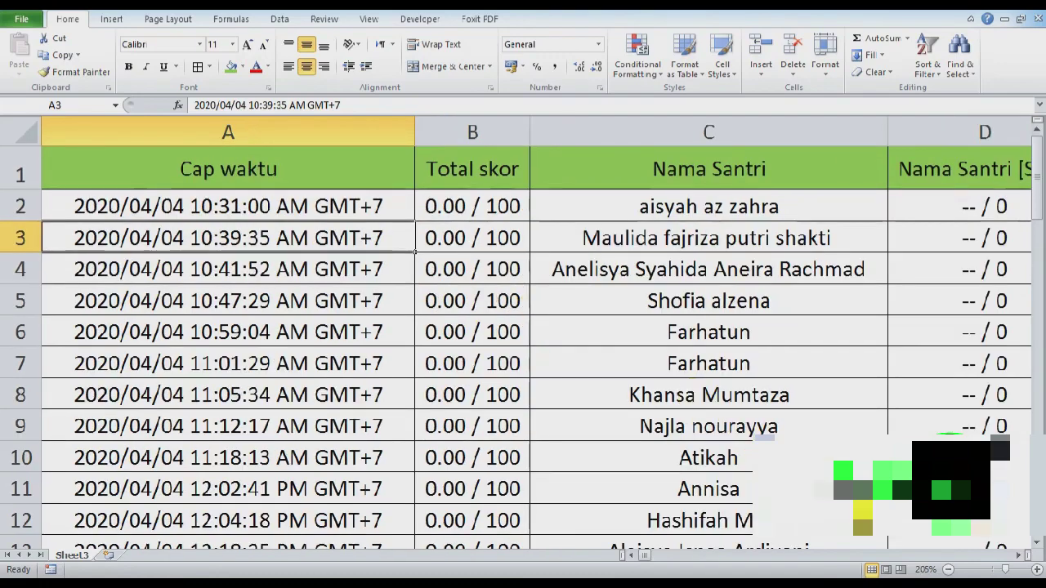
scroll(1038, 570, right, 1)
scroll(1038, 570, right, 1)
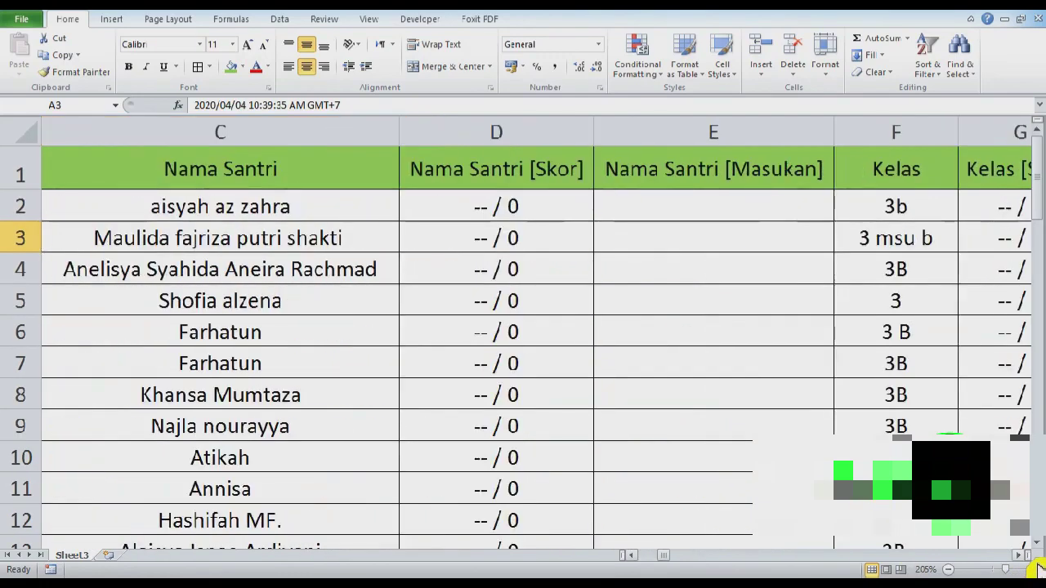
scroll(1038, 570, right, 2)
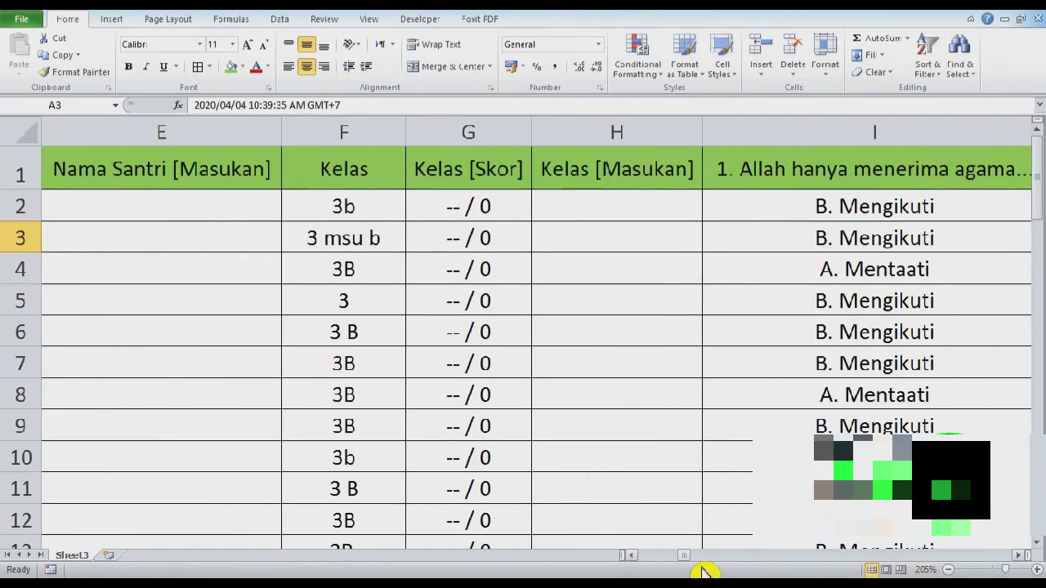
drag(703, 573, 605, 572)
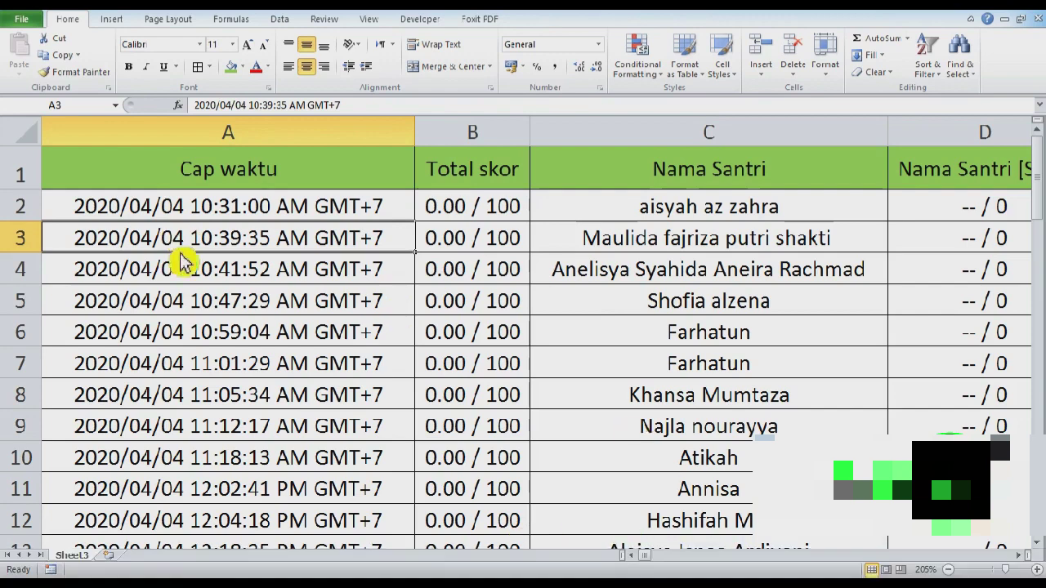
click(247, 182)
key(Right)
key(Left)
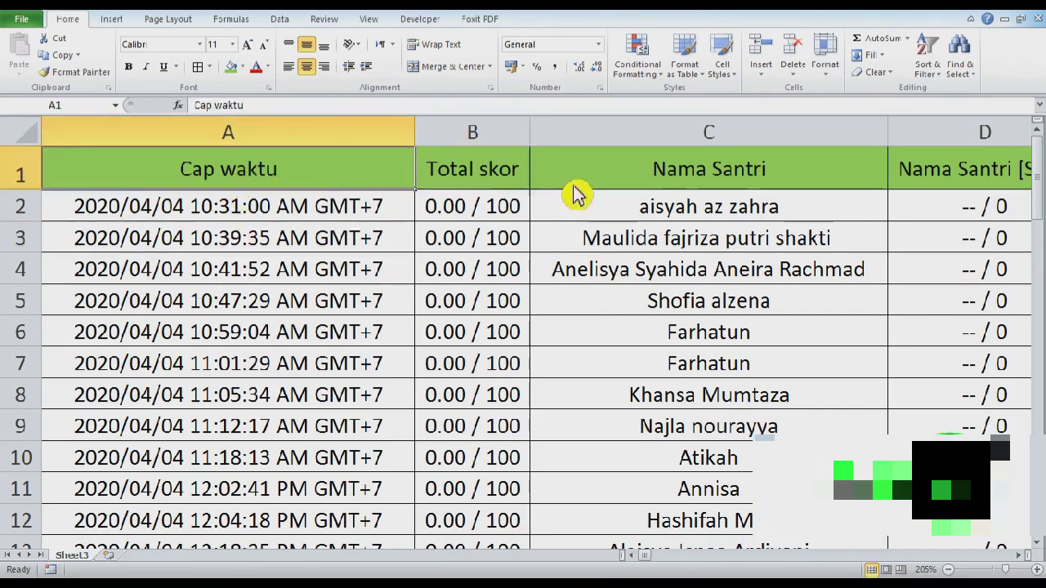
key(Right)
key(Right)
key(Down)
key(Down)
key(Down)
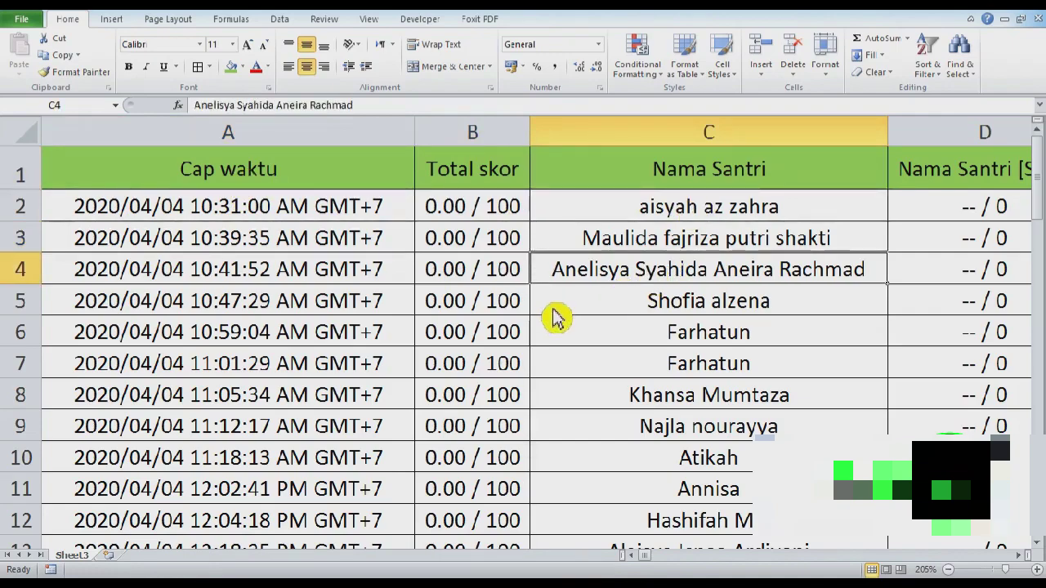
scroll(554, 317, down, 2)
scroll(554, 317, down, 1)
scroll(555, 317, up, 3)
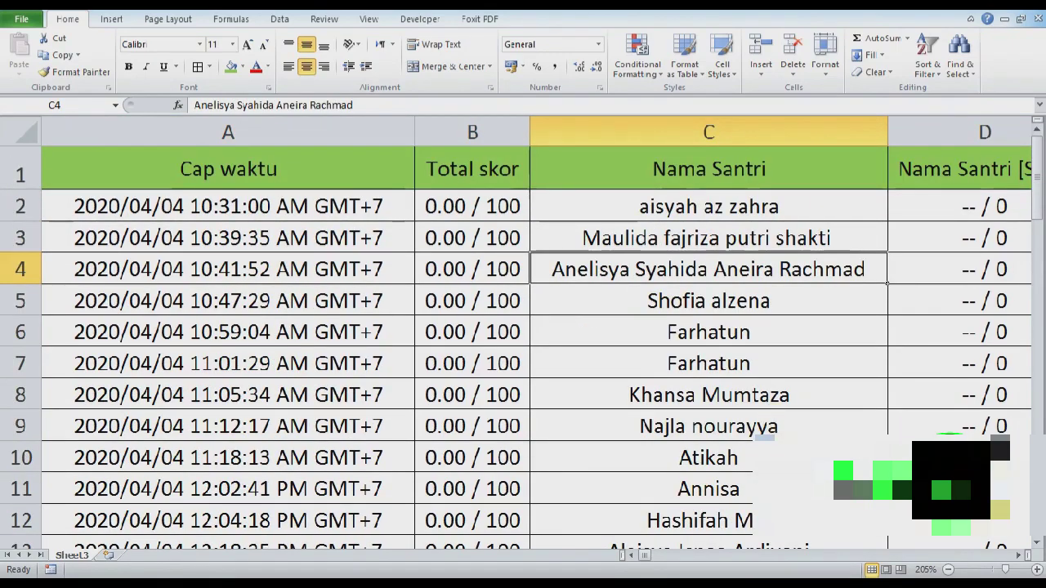
scroll(1036, 568, right, 1)
scroll(1036, 569, right, 1)
scroll(1037, 569, right, 1)
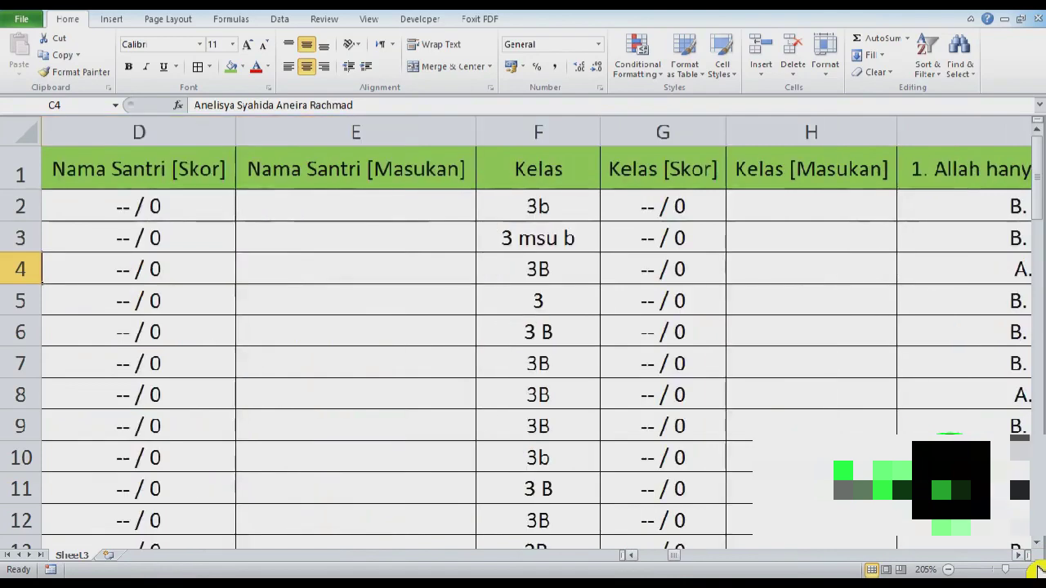
scroll(1036, 569, right, 2)
scroll(1036, 569, right, 1)
scroll(1036, 570, right, 2)
scroll(1037, 570, right, 2)
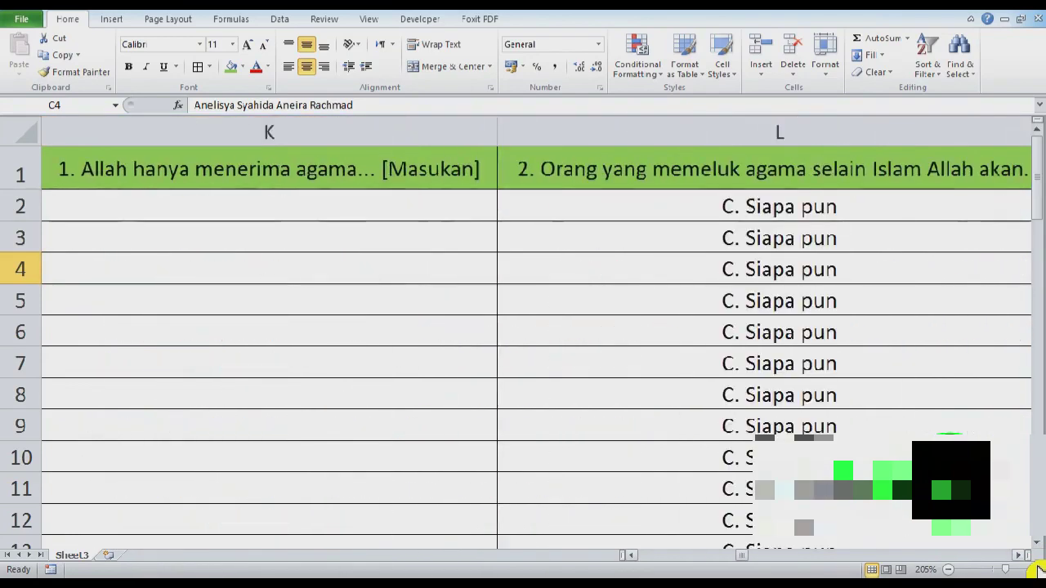
scroll(1036, 570, right, 2)
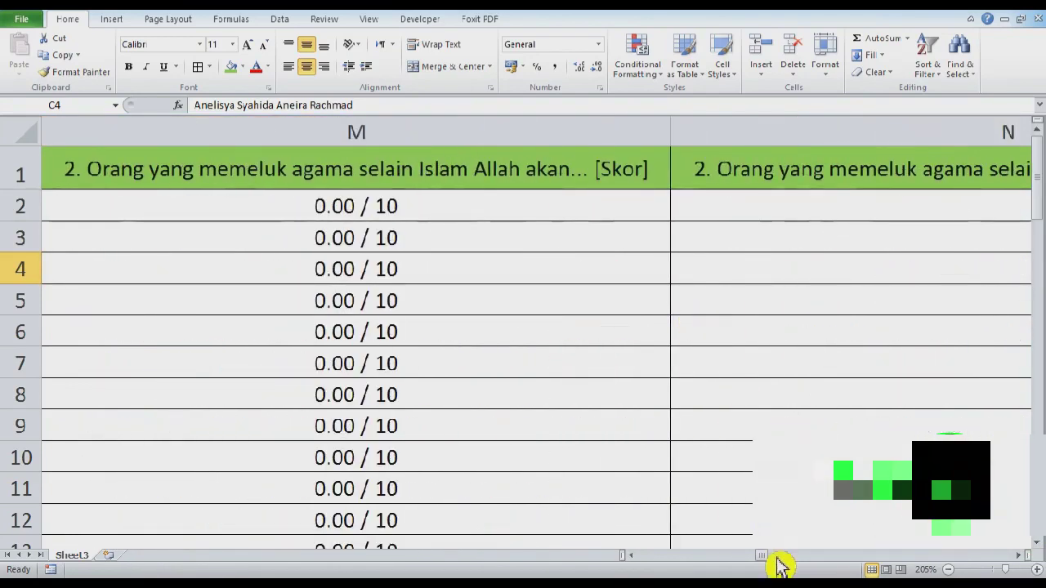
drag(778, 563, 602, 564)
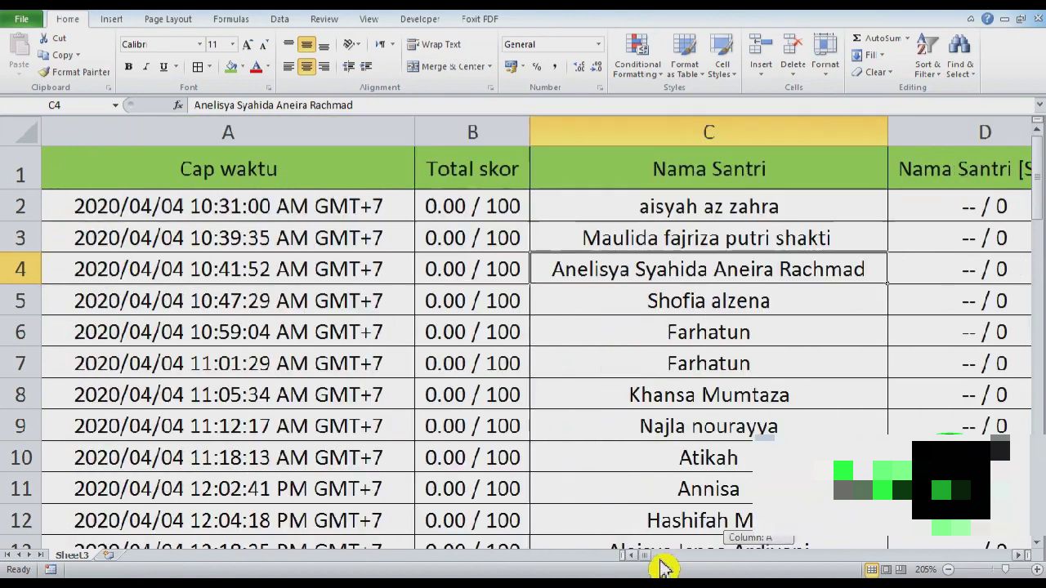
click(500, 273)
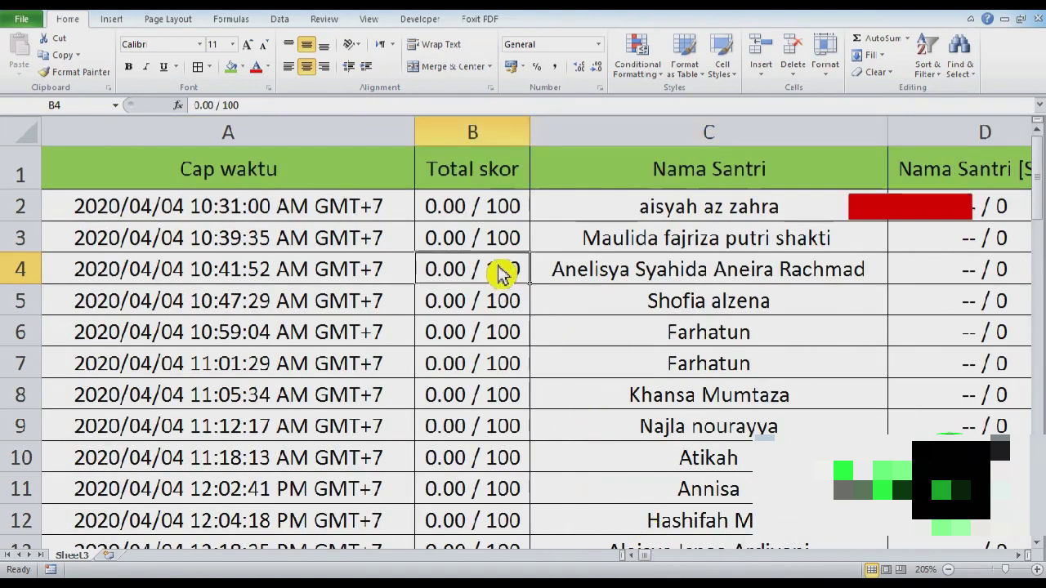